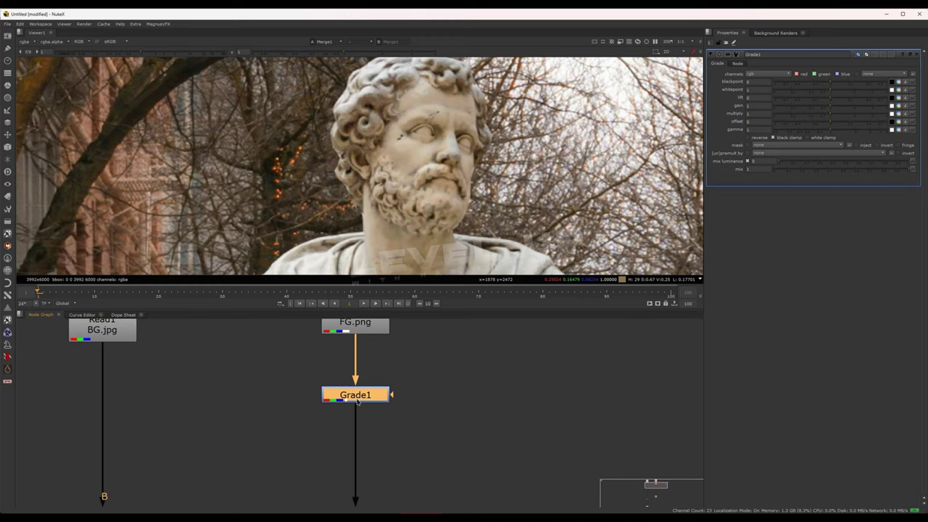
Lower the viewer gain to about 0.015 to isolate the brightest areas of the statue image
mouse_move(293, 383)
left_mouse_down()
mouse_move(512, 433)
mouse_move(457, 424)
left_mouse_up()
middle_click_drag(420, 393, 416, 411)
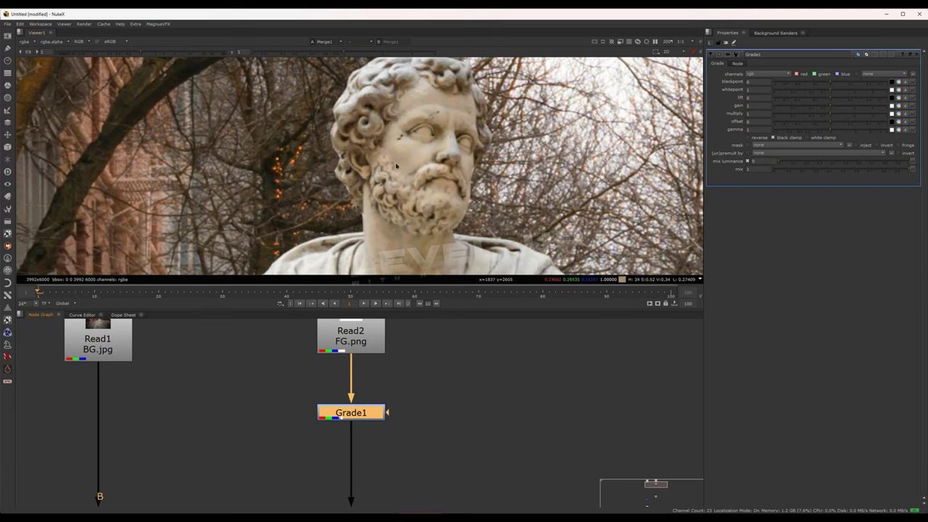
scroll(421, 169, "up", 6)
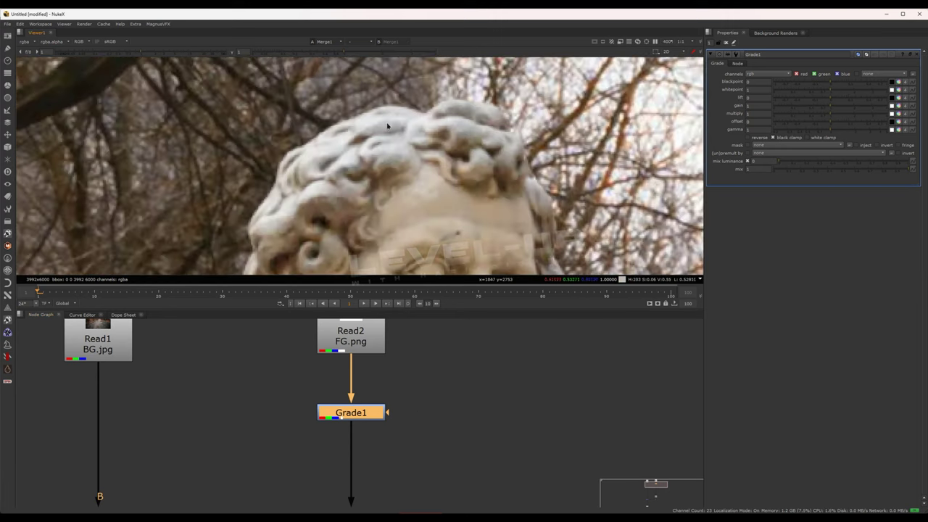
scroll(389, 114, "up", 2)
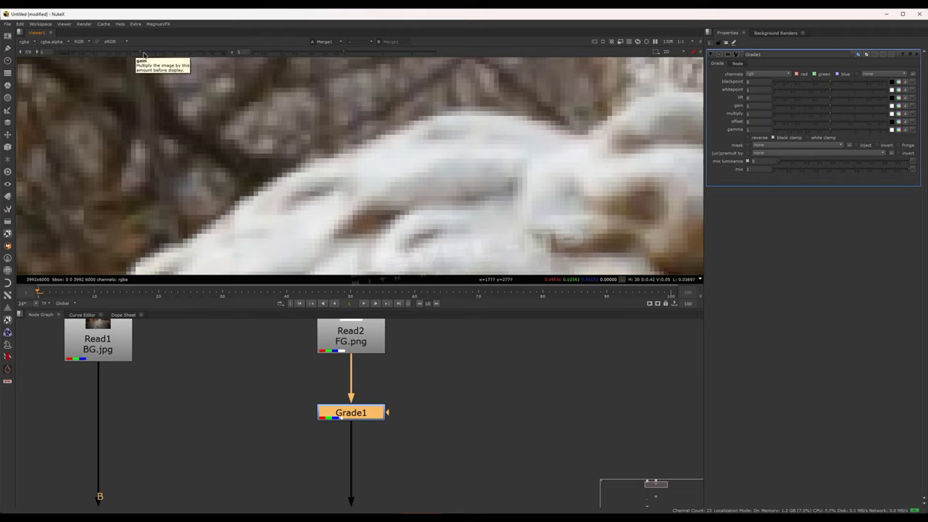
left_click_drag(141, 54, 1, 54)
scroll(335, 130, "down", 3)
scroll(335, 132, "down", 10)
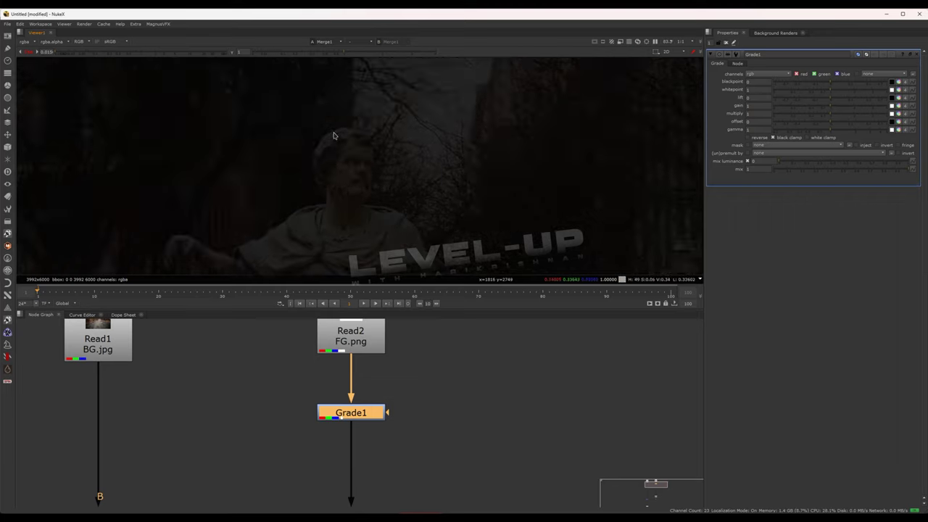
Sample a small region of the bright highlight on top of the statue's hair in the darkened viewer
scroll(392, 182, "up", 7)
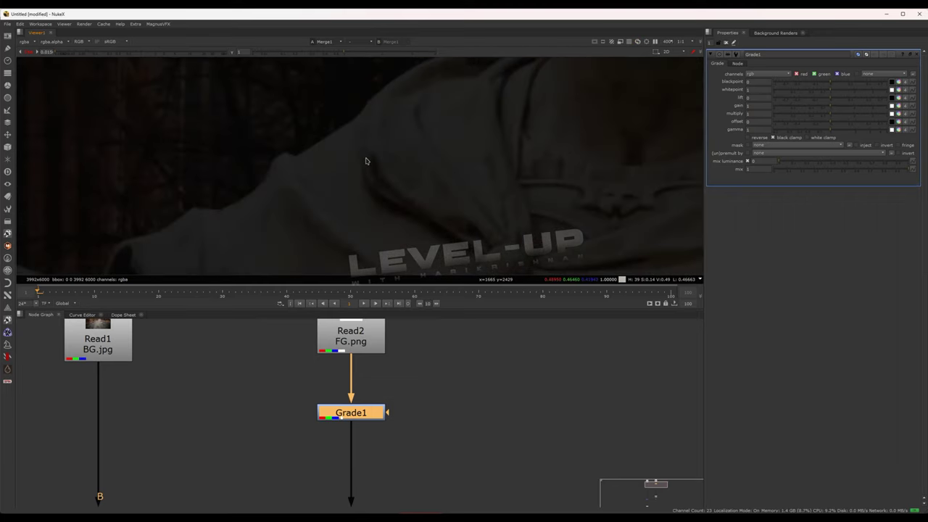
middle_click_drag(326, 177, 290, 253)
middle_click_drag(387, 123, 352, 254)
scroll(360, 151, "up", 5)
scroll(394, 178, "up", 3)
left_click_drag(388, 154, 421, 187, "ctrl+shift")
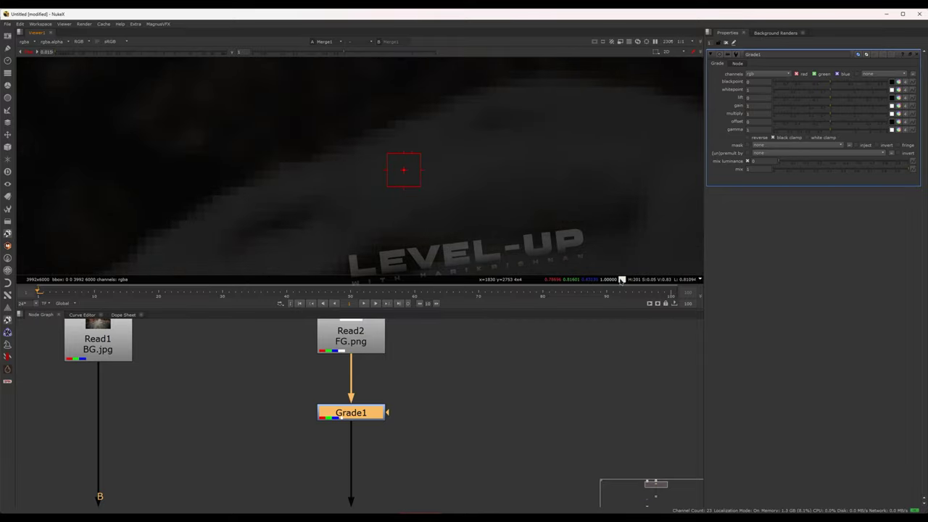
Assign the sampled highlight colour to Grade1's whitepoint
left_click_drag(629, 286, 746, 253)
left_click_drag(831, 172, 725, 89)
left_click_drag(822, 91, 783, 92)
left_click_drag(895, 93, 893, 90)
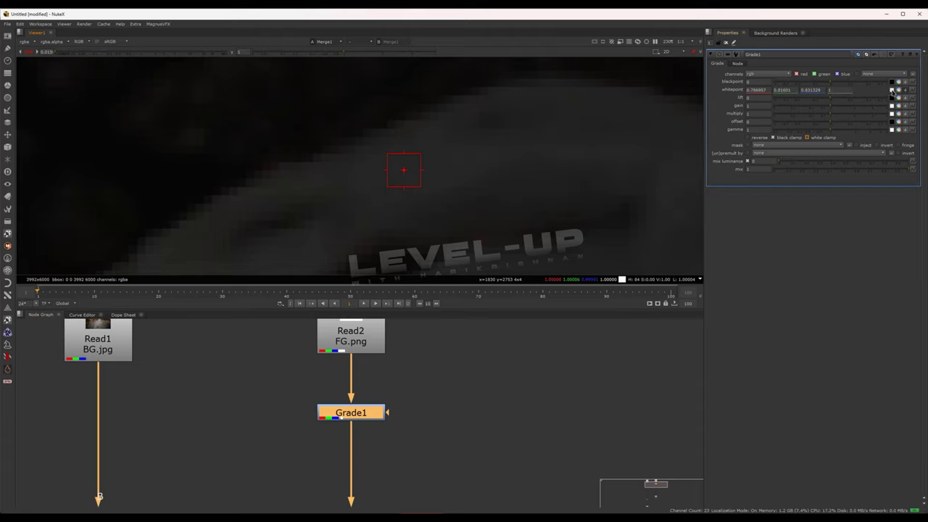
Reset the viewer gain to 1 and frame the statue's head
scroll(493, 201, "down", 5)
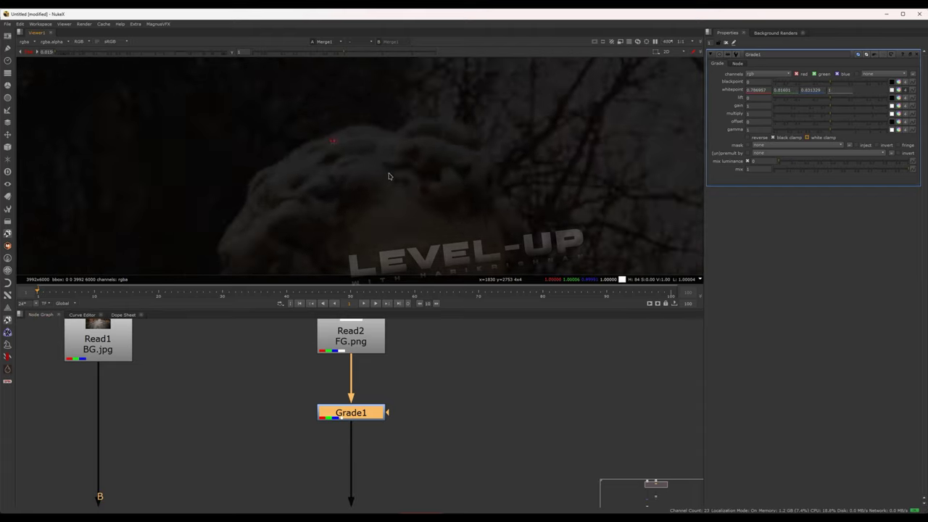
left_click(28, 52)
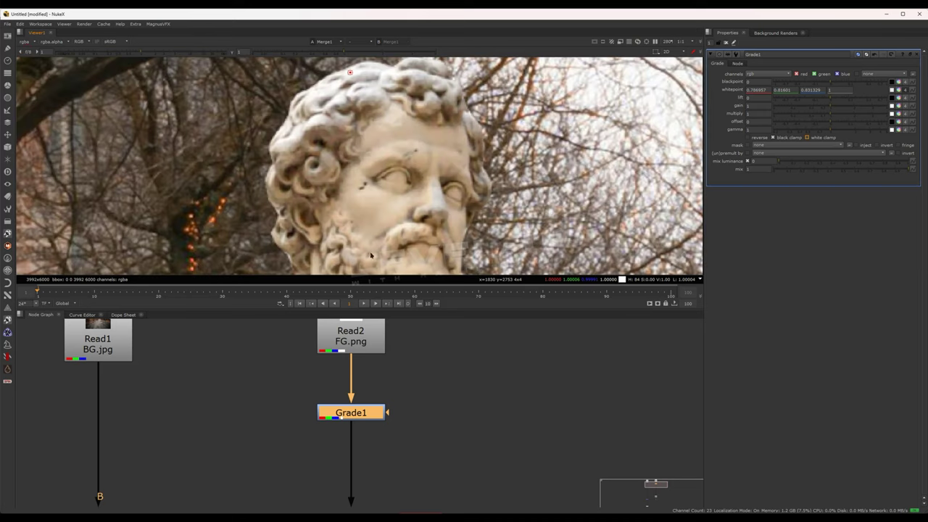
middle_click_drag(394, 163, 392, 204)
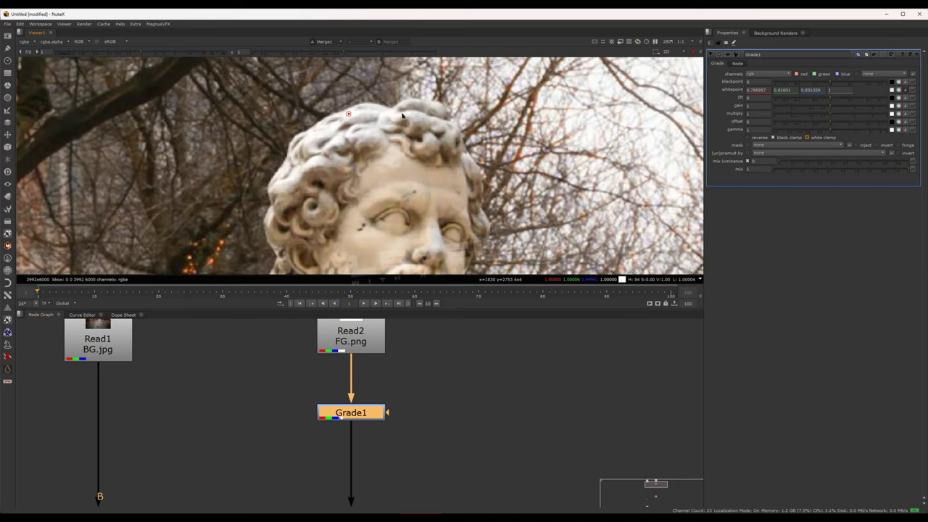
Compare the statue with and without Grade1 by toggling the node off and on, leaving it enabled
key("d")
key("d")
scroll(427, 131, "down", 5)
key("d")
key("d")
key("d")
key("d")
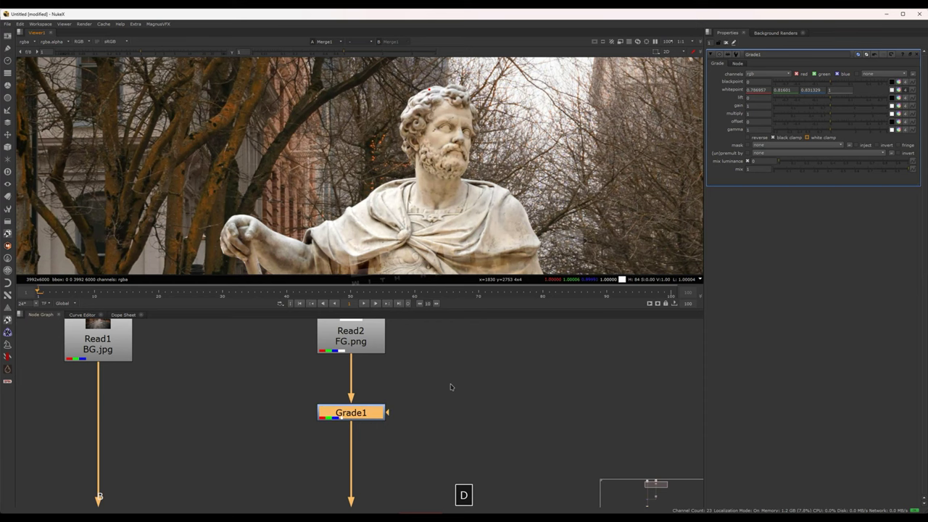
left_click_drag(252, 402, 501, 463)
key("d")
key("d")
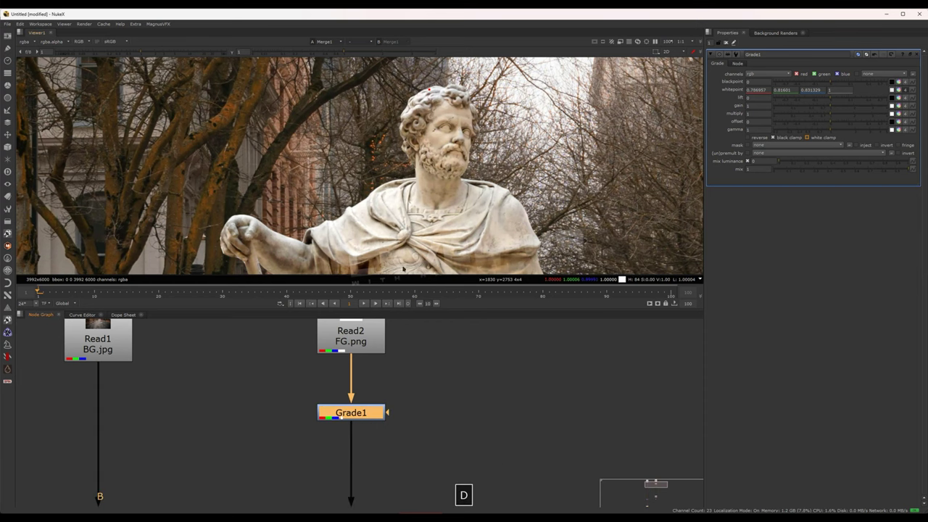
Examine the merged image from the statue's head down to the street, surrounding buildings and road signs
middle_click_drag(439, 128, 431, 196)
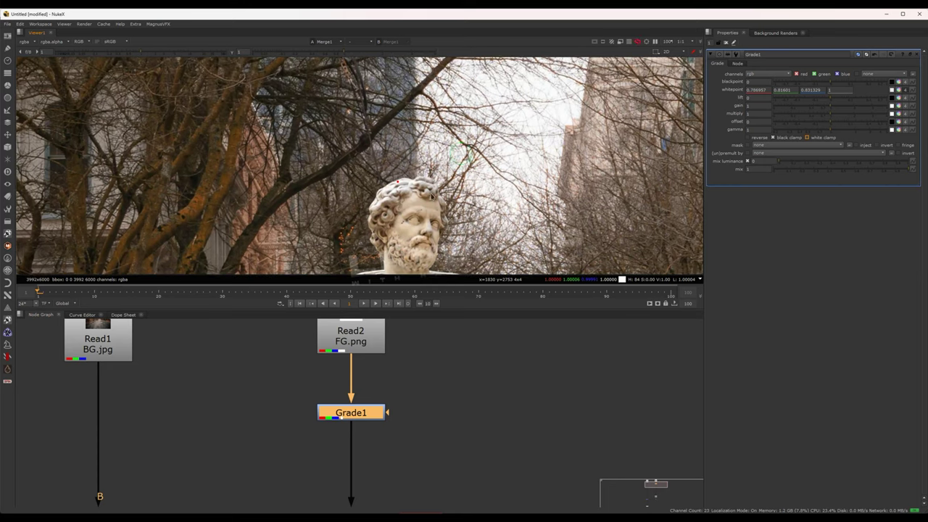
scroll(394, 182, "down", 8)
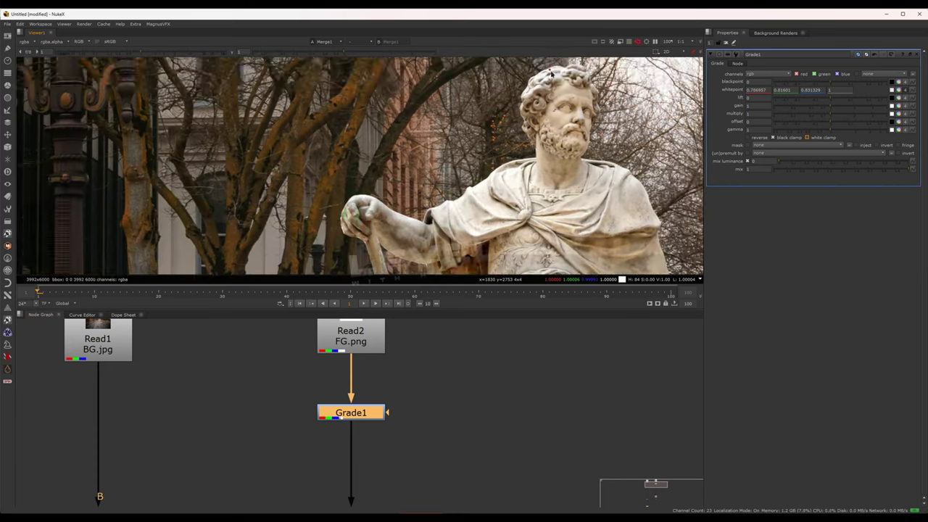
middle_click_drag(344, 134, 275, 122)
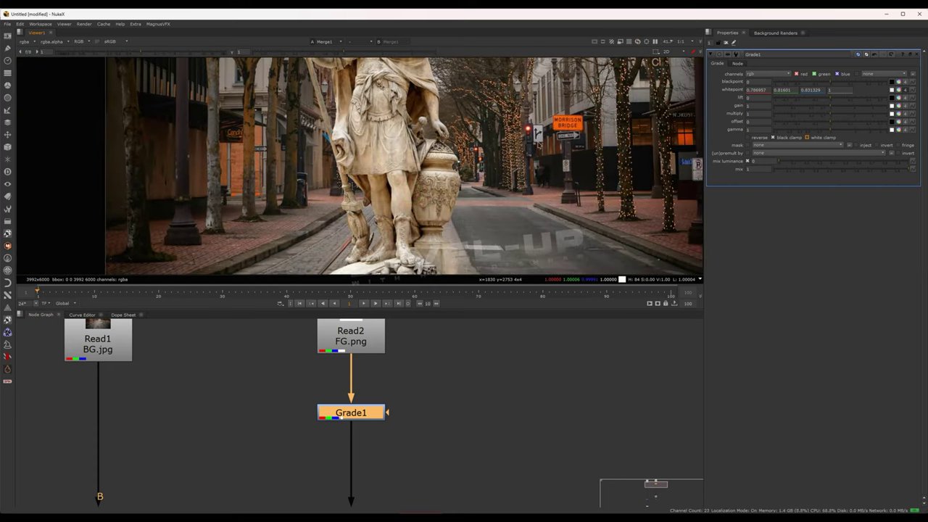
scroll(544, 134, "up", 5)
middle_click_drag(316, 202, 453, 105)
middle_click_drag(226, 185, 445, 182)
middle_click_drag(382, 210, 259, 186)
middle_click_drag(611, 226, 507, 215)
middle_click_drag(523, 157, 517, 234)
scroll(515, 233, "down", 3)
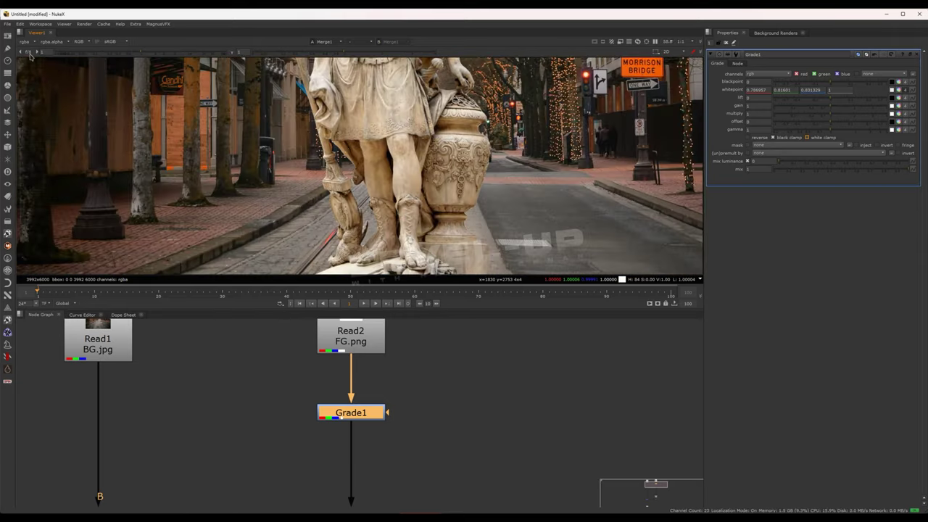
Lower the viewer gain to about 0.015 and search the background for its brightest white object
left_click_drag(60, 53, 59, 70)
scroll(418, 135, "down", 2)
middle_click_drag(418, 135, 457, 210)
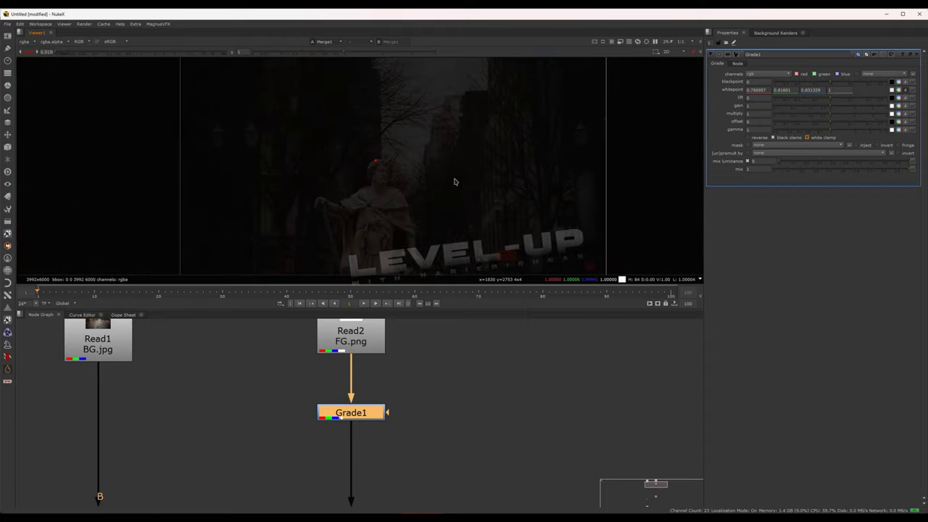
scroll(468, 198, "down", 2)
scroll(459, 211, "up", 9)
scroll(460, 212, "down", 7)
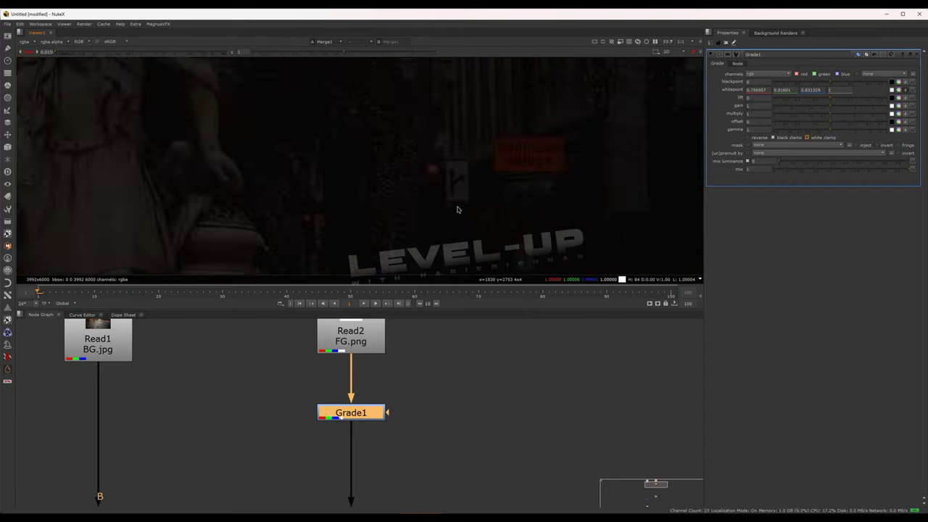
middle_click_drag(275, 214, 373, 253)
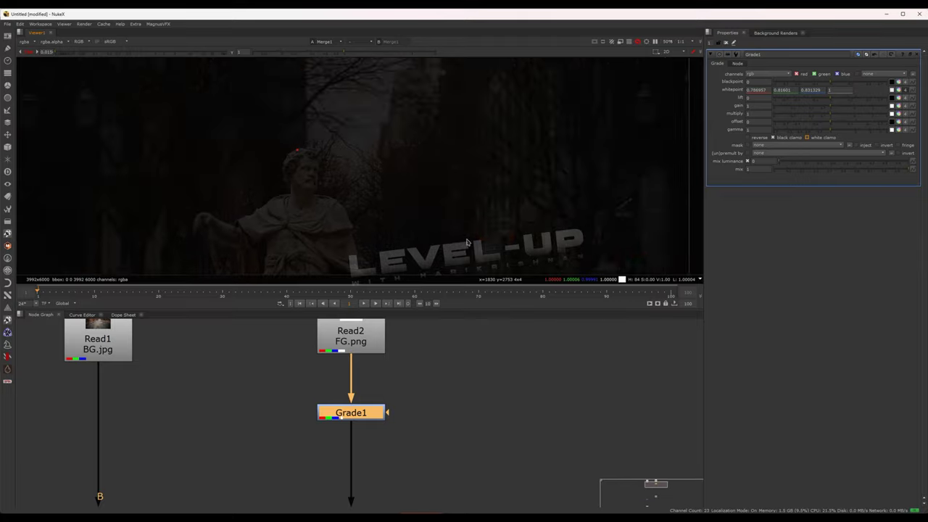
Sample a small region of the white arrow sign beside the red traffic light
scroll(420, 194, "up", 3)
scroll(419, 195, "up", 6)
middle_click_drag(464, 222, 413, 142)
scroll(438, 155, "up", 5)
scroll(416, 217, "up", 1)
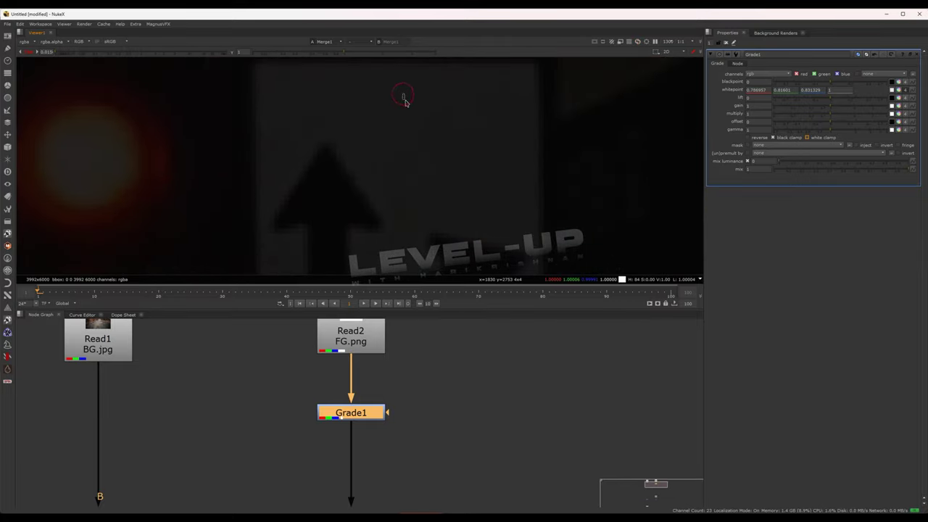
left_click_drag(411, 87, 449, 147, "ctrl+shift")
Assign the colour sampled from the white sign to Grade1's multiply
left_click_drag(306, 406, 728, 129)
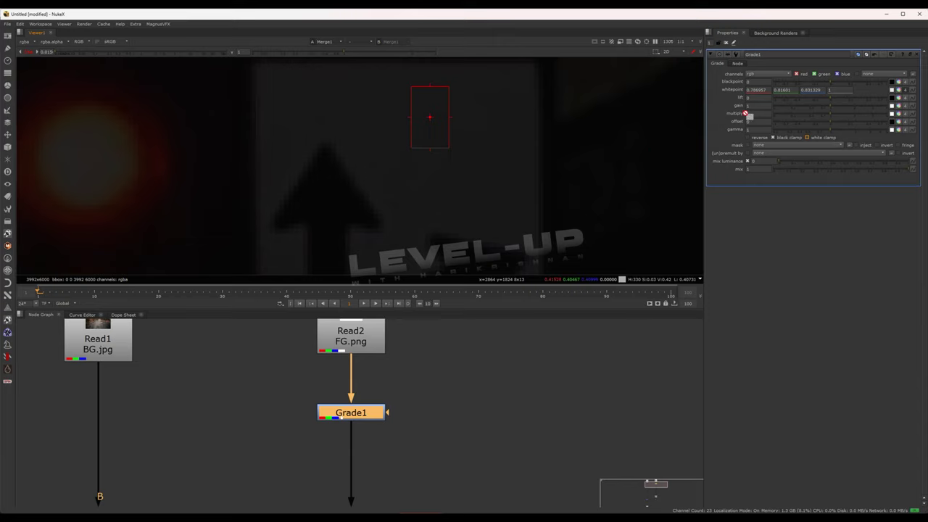
left_click_drag(897, 117, 897, 114)
Reset the viewer gain to 1 and frame the whole statue in the street
scroll(356, 145, "down", 5)
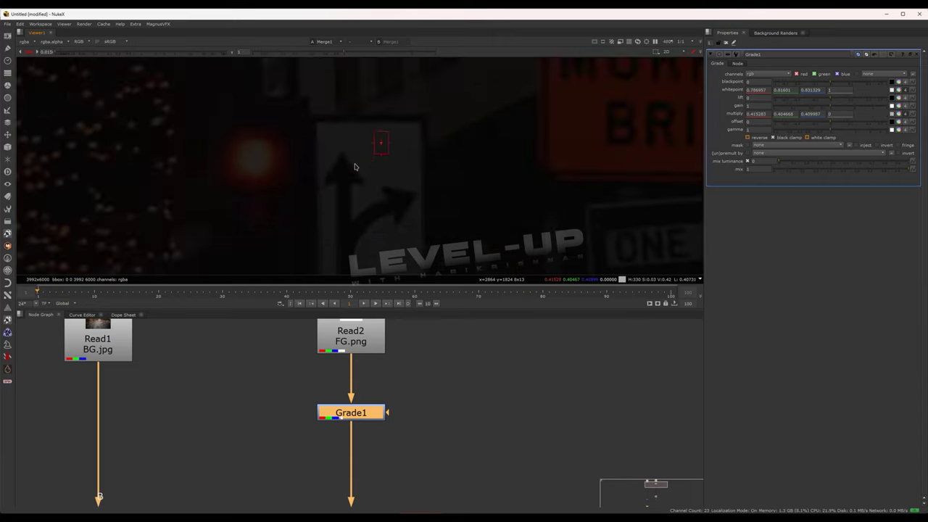
middle_click_drag(319, 172, 427, 129)
middle_click_drag(414, 178, 501, 126)
scroll(367, 213, "up", 4)
scroll(383, 181, "down", 3)
left_click(29, 52)
scroll(444, 169, "down", 4)
scroll(344, 152, "down", 3)
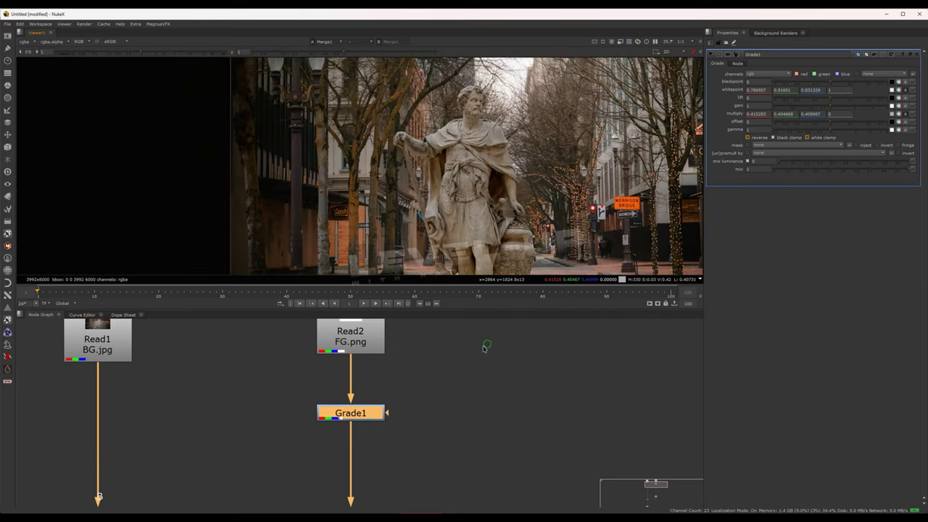
middle_click_drag(487, 347, 457, 353)
scroll(521, 149, "down", 3)
middle_click_drag(527, 169, 487, 159)
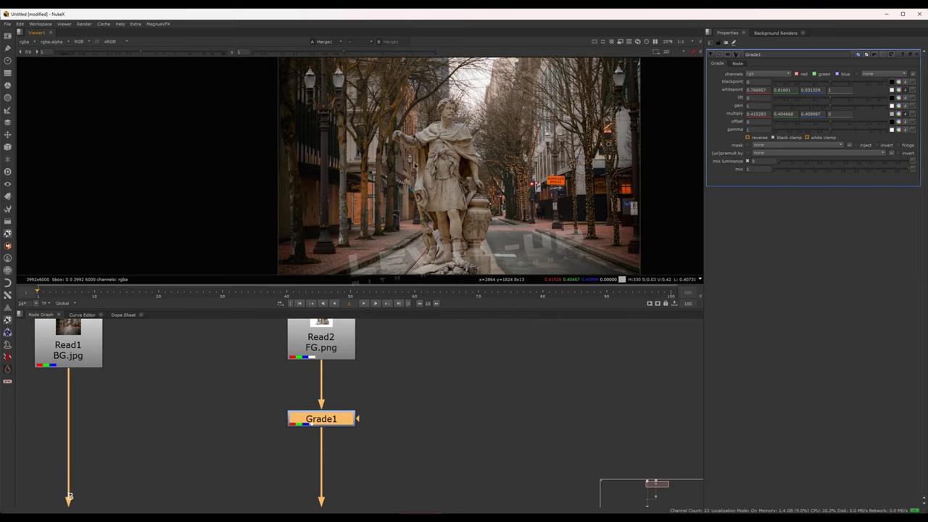
Compare the statue's brightness against the street by toggling Grade1 off and on, leaving it enabled
left_click_drag(259, 405, 467, 453)
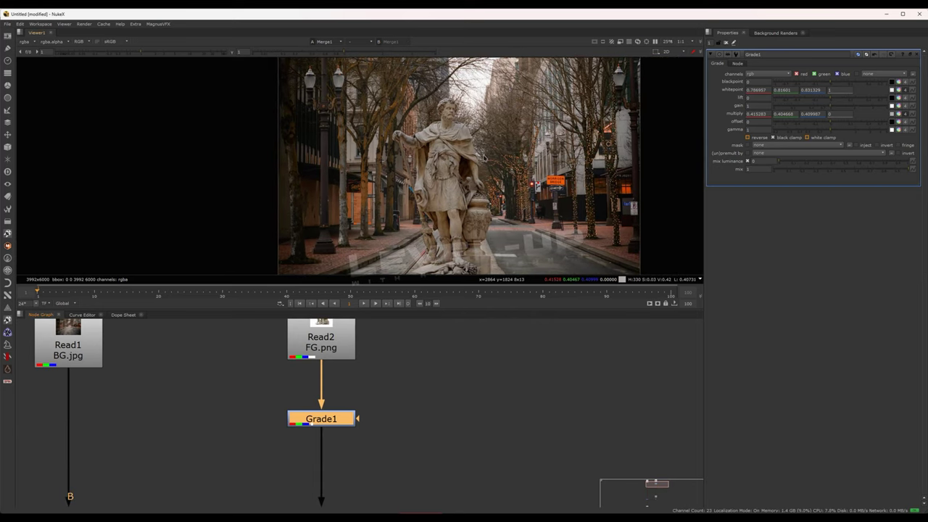
key("d")
key("d")
key("d")
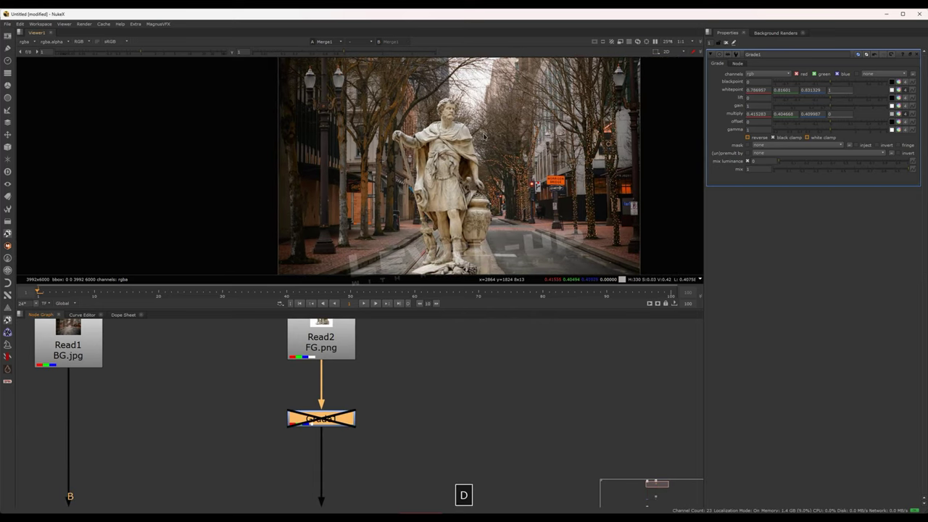
scroll(484, 136, "down", 2)
key("d")
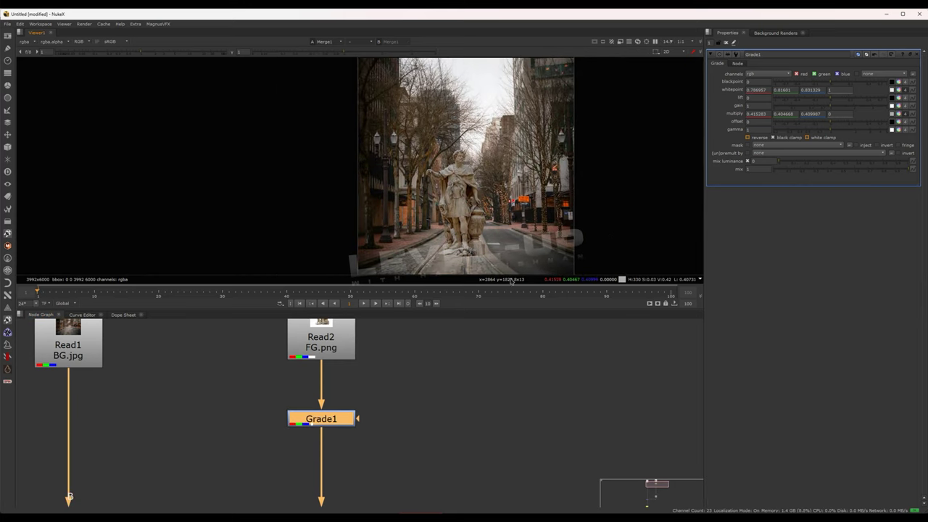
Examine the graded statue's base against the street and the dark shadow beneath its cloak
scroll(477, 207, "up", 3)
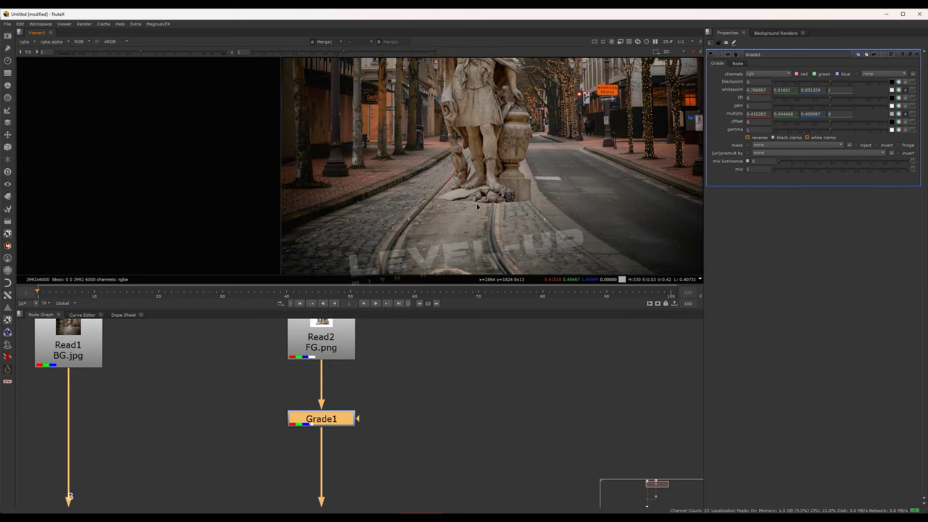
scroll(478, 206, "up", 2)
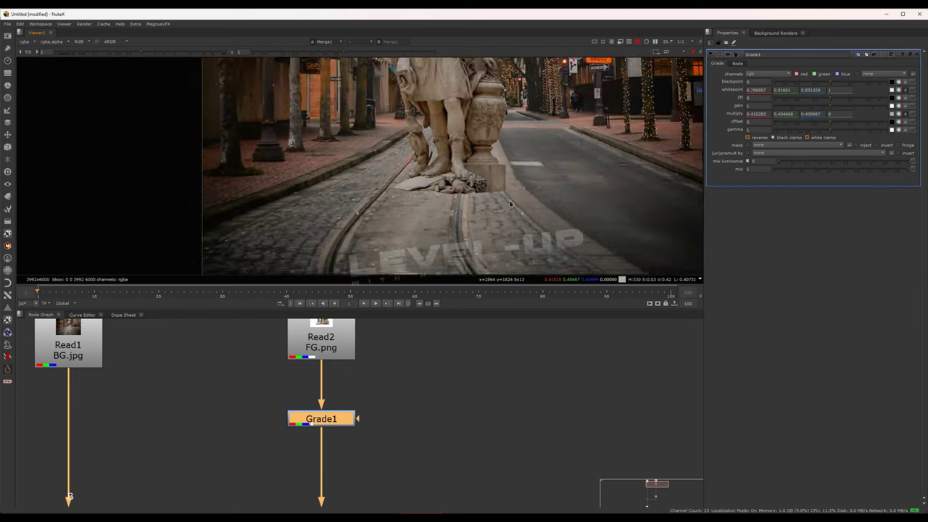
scroll(510, 204, "down", 2)
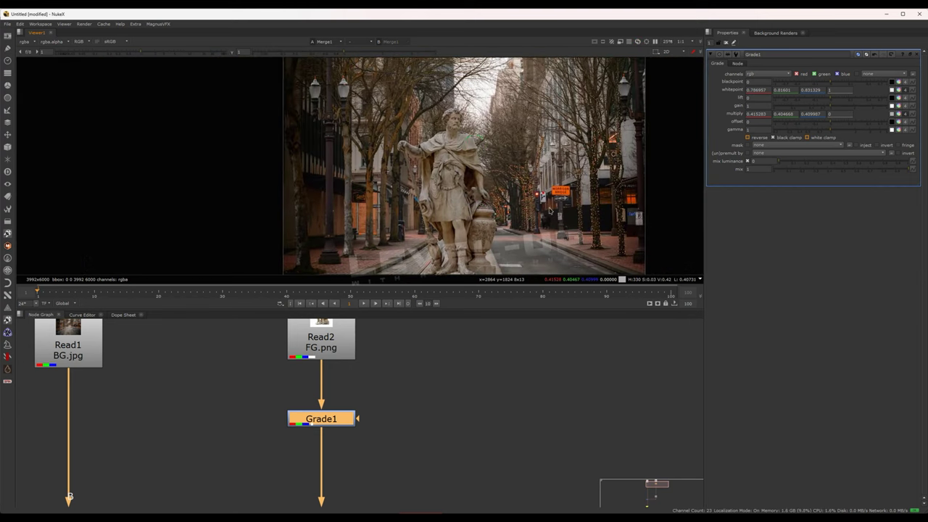
middle_click_drag(342, 394, 355, 354)
scroll(453, 171, "up", 8)
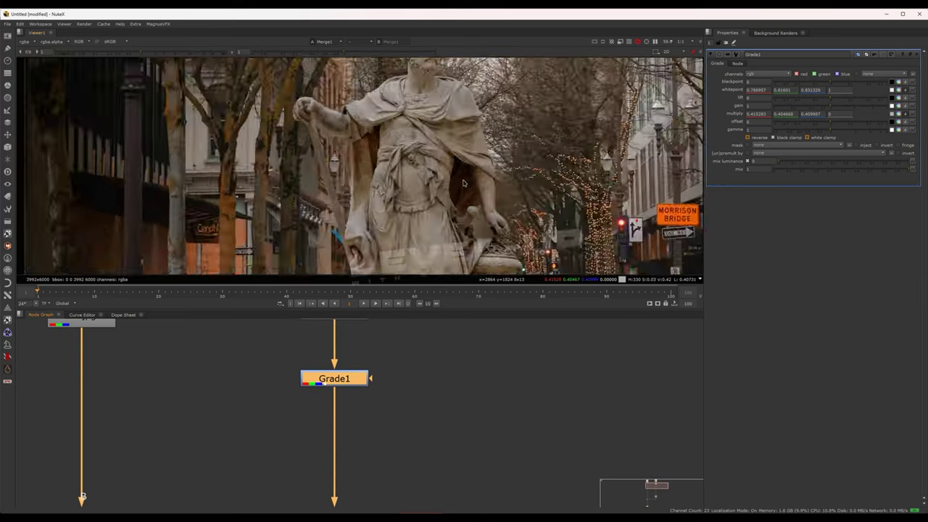
scroll(454, 171, "up", 4)
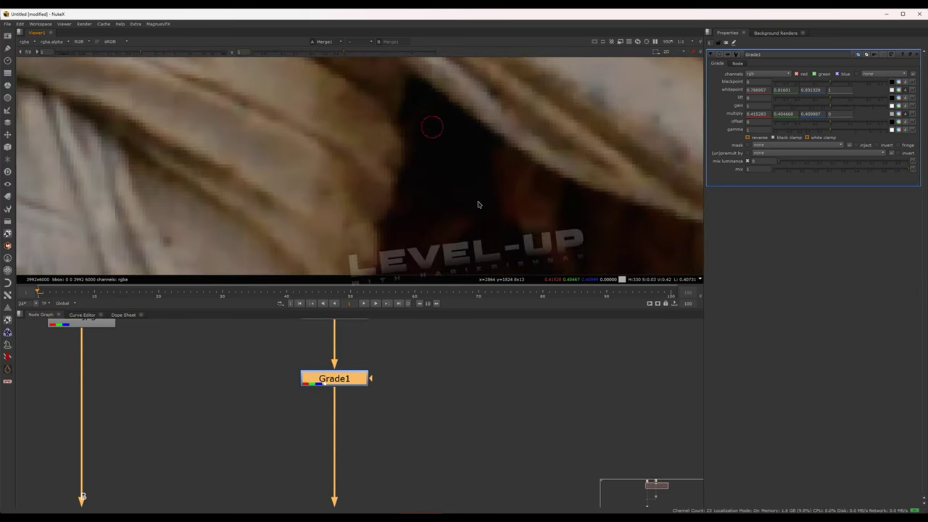
scroll(467, 185, "down", 2)
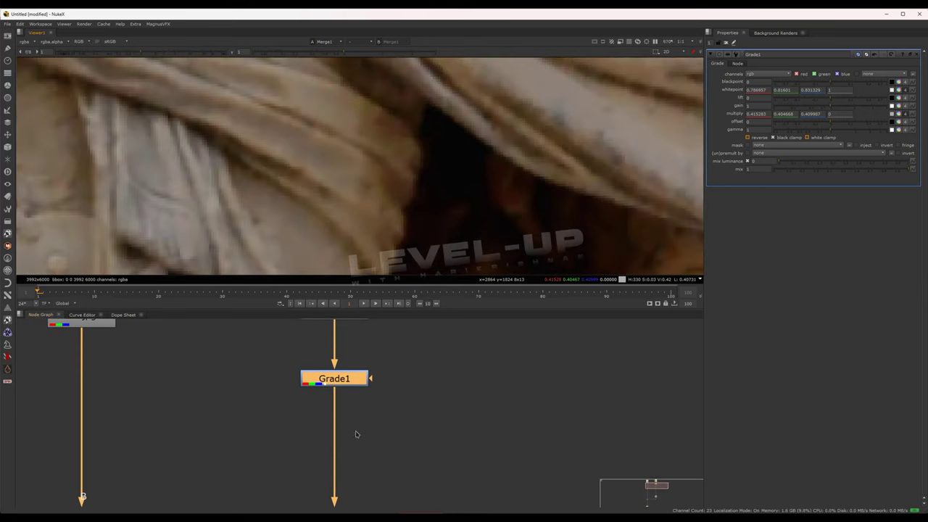
Add a second Grade node and insert it into the foreground branch directly below Grade1
middle_click_drag(356, 434, 356, 404)
left_click(353, 412)
key("g")
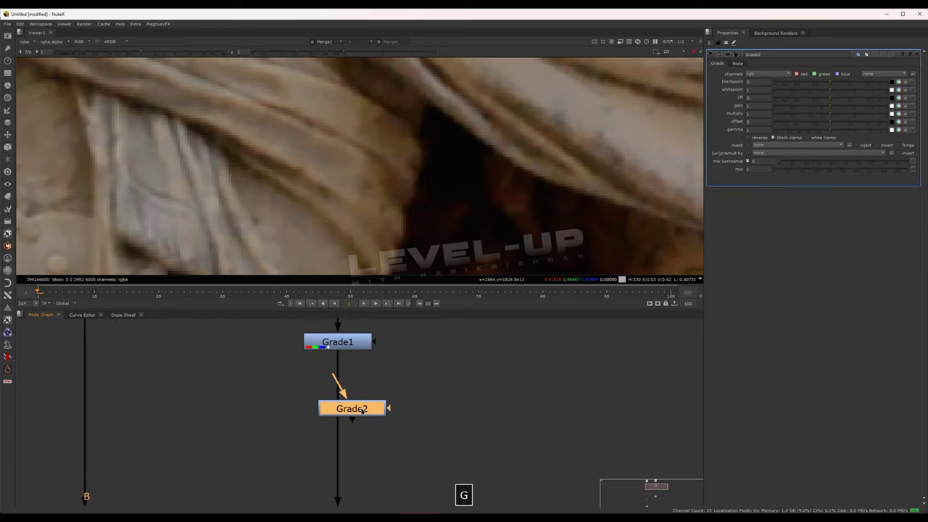
mouse_move(365, 410)
left_mouse_down()
mouse_move(354, 395)
mouse_move(350, 404)
left_mouse_up()
scroll(467, 161, "down", 5)
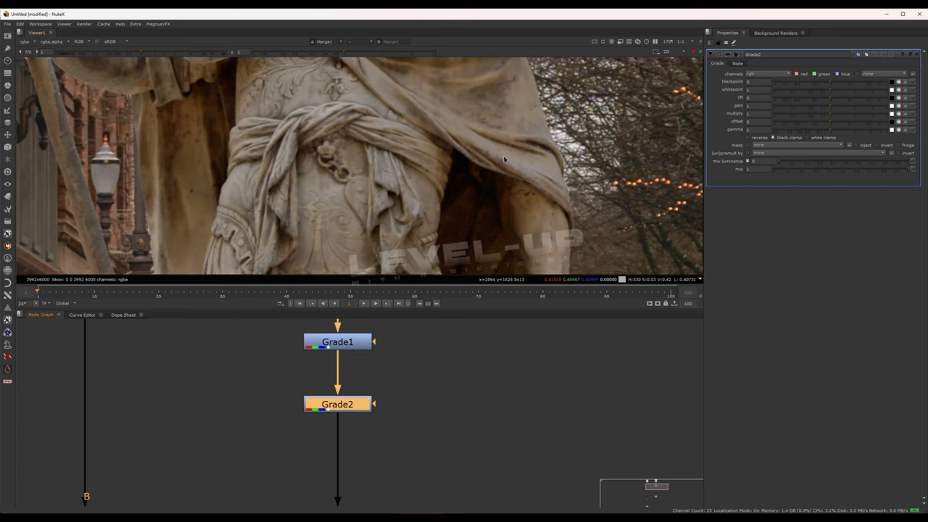
Raise the viewer gamma well above 1 and frame the statue to expose its darkest areas
middle_click_drag(504, 159, 475, 194)
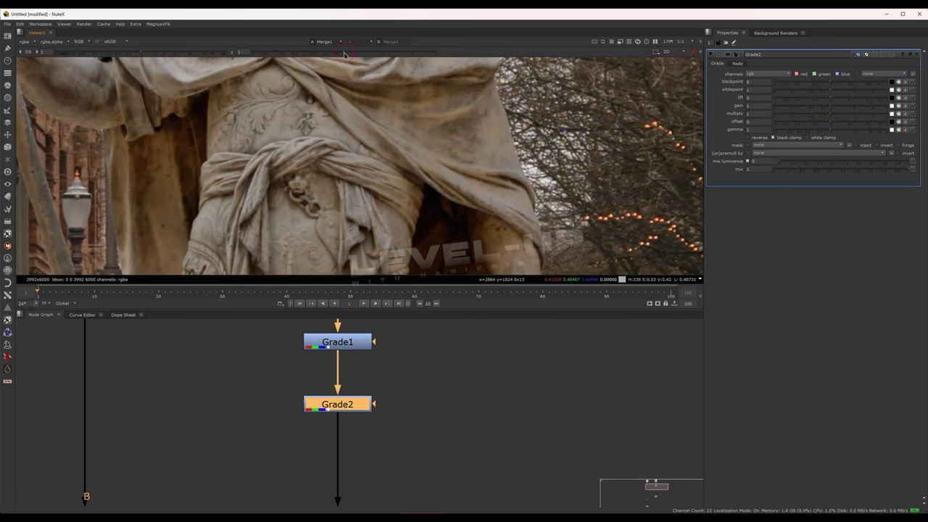
left_click_drag(345, 54, 447, 60)
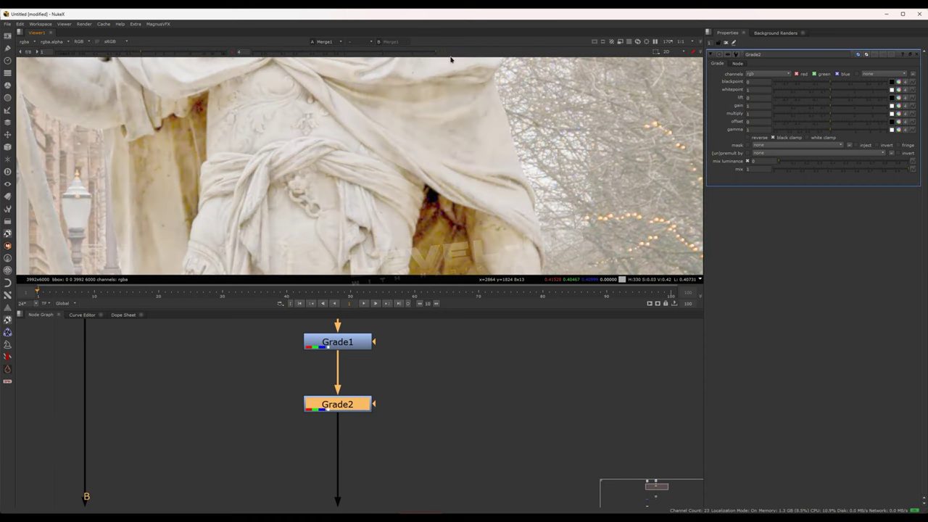
scroll(435, 159, "down", 5)
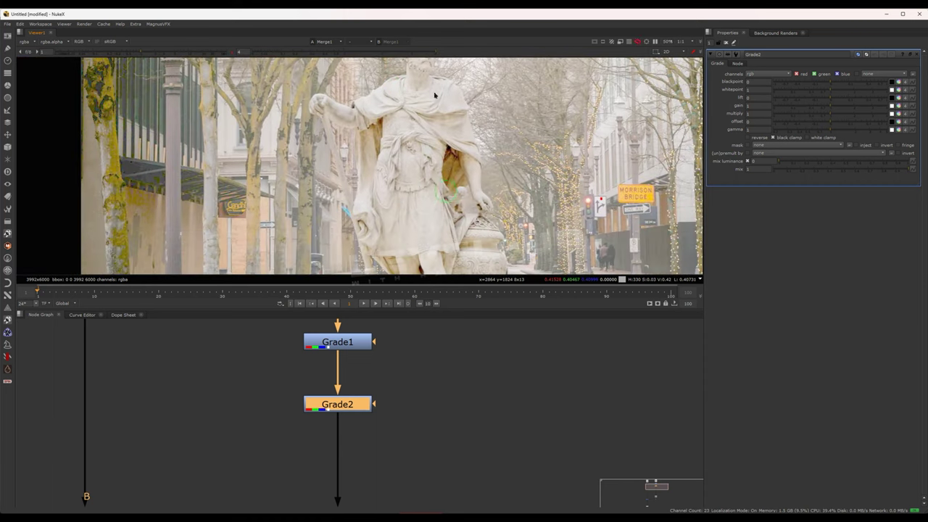
middle_click_drag(448, 159, 449, 115)
middle_click_drag(434, 241, 439, 186)
middle_click_drag(461, 58, 440, 153)
Sample the black shadow beneath the statue's cloak and assign the colour to Grade2's blackpoint
scroll(440, 151, "up", 6)
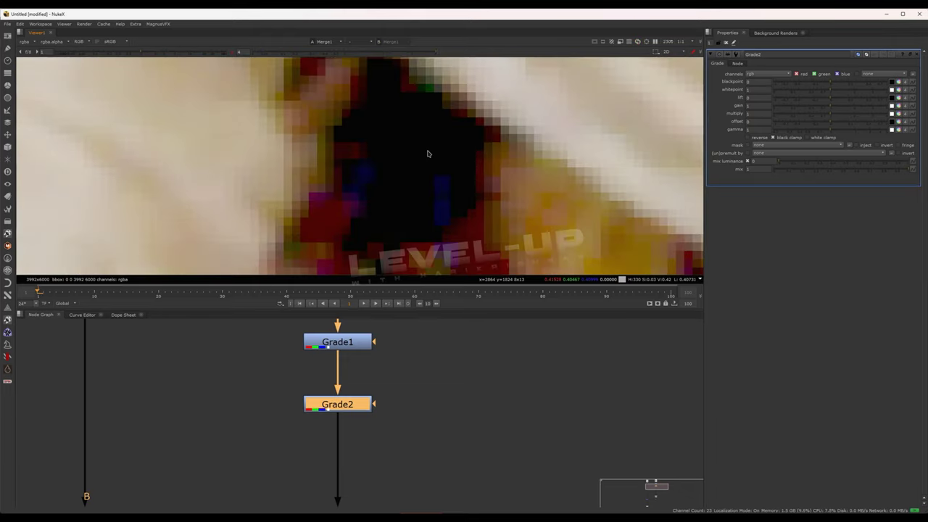
left_click_drag(367, 109, 467, 217, "ctrl+shift")
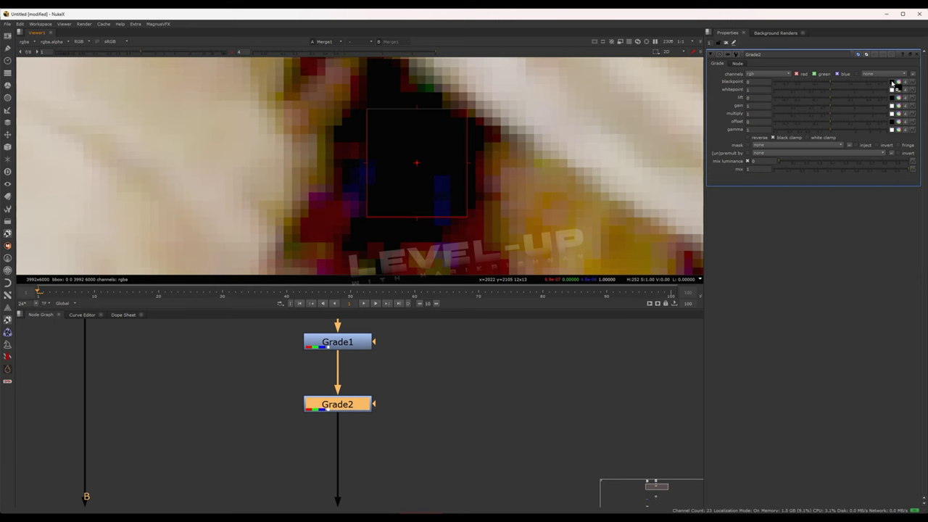
left_click_drag(893, 83, 893, 82)
Search the street background for its darkest areas around the tree and lamp post bases
scroll(348, 94, "down", 8)
middle_click_drag(386, 106, 505, 188)
scroll(313, 189, "down", 10)
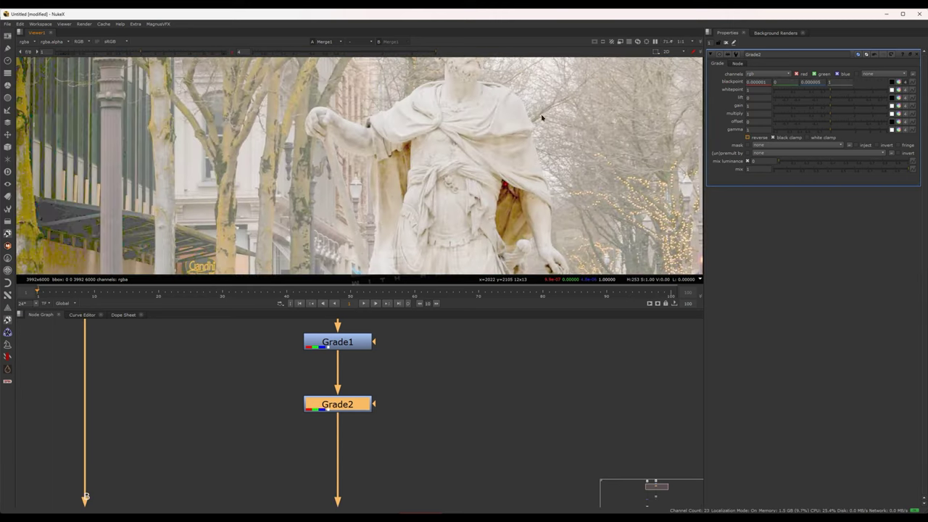
scroll(373, 162, "down", 5)
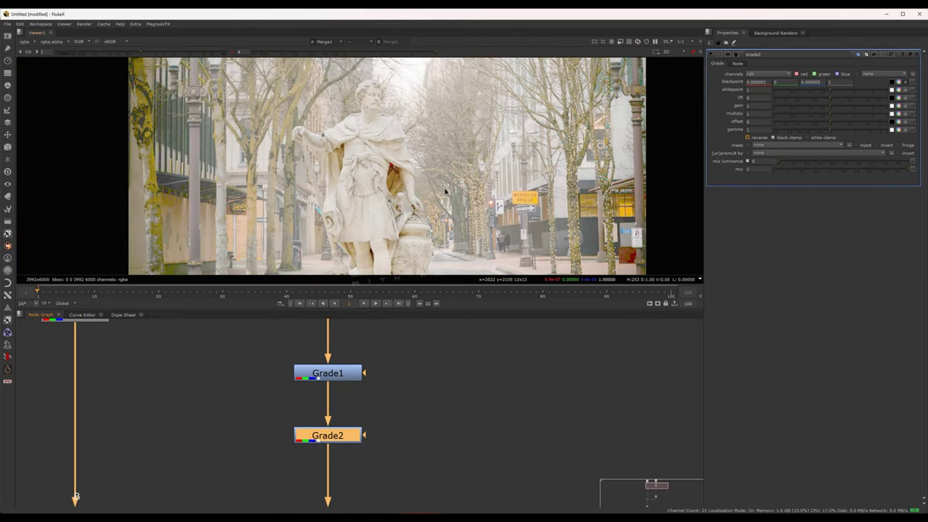
middle_click_drag(580, 185, 539, 167)
middle_click_drag(219, 226, 420, 256)
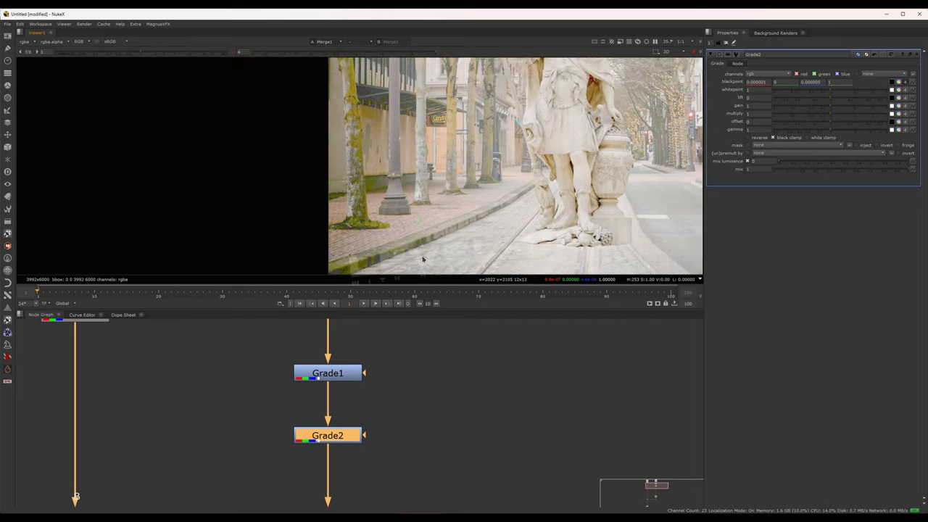
scroll(396, 170, "up", 6)
middle_click_drag(568, 129, 456, 195)
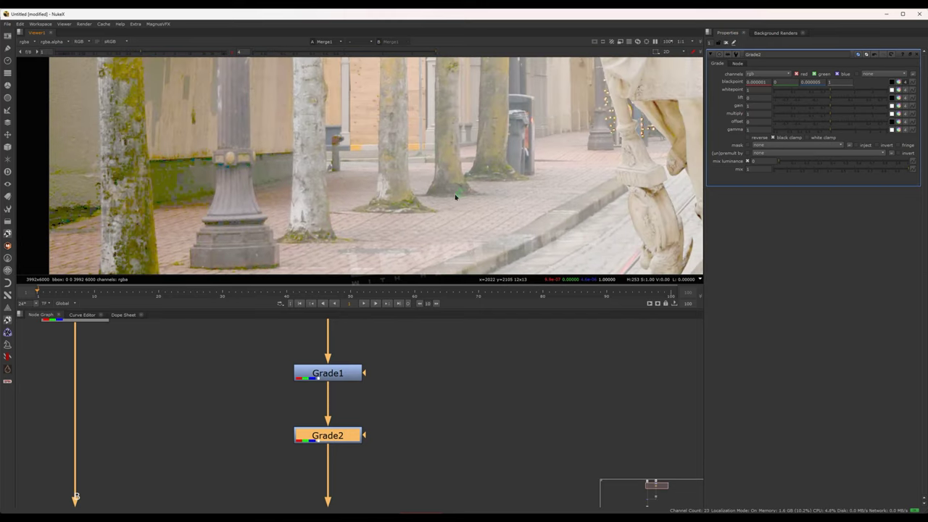
middle_click_drag(387, 234, 411, 184)
middle_click_drag(154, 229, 304, 187)
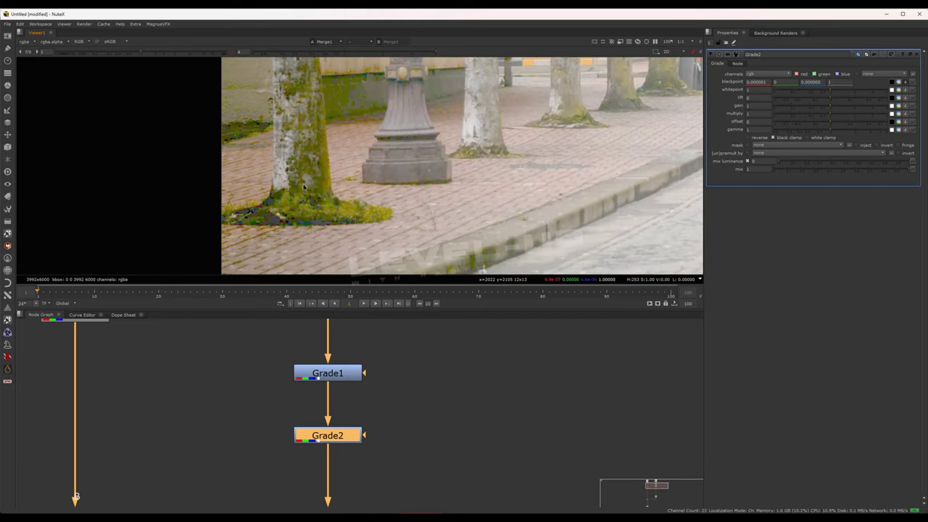
Sample the dark groove in the lamp post's base and assign the colour to Grade2's lift
left_click(233, 53)
left_click(232, 53)
middle_click_drag(640, 115, 437, 154)
middle_click_drag(570, 239, 553, 254)
scroll(267, 181, "up", 8)
key("shift+Caps_Lock")
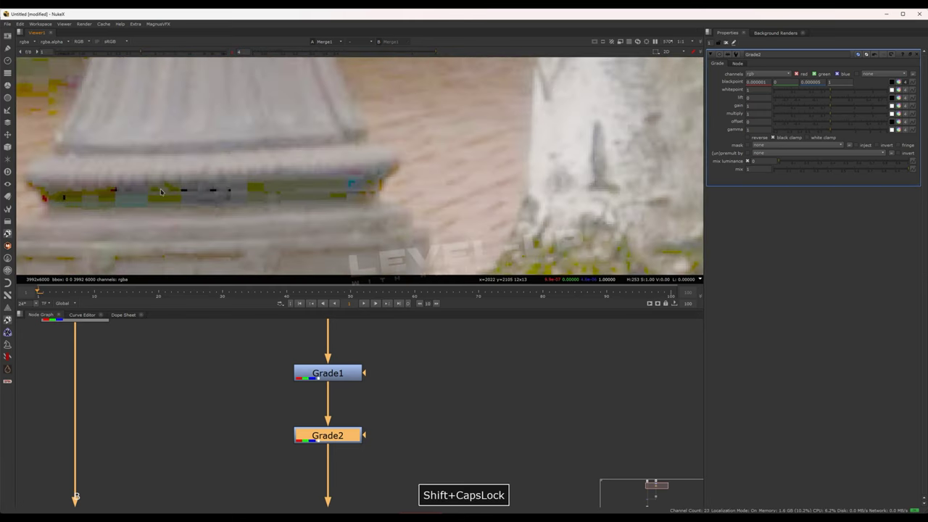
left_click_drag(142, 194, 213, 209, "ctrl+shift")
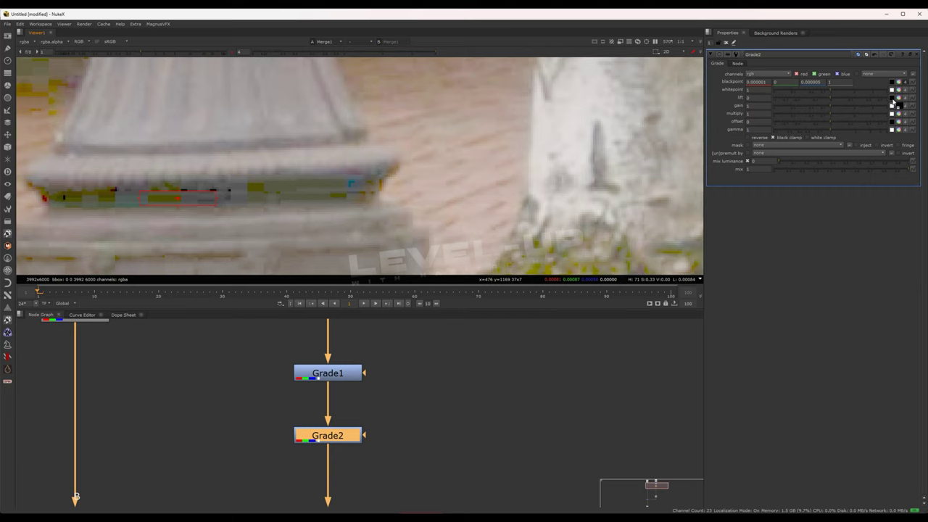
left_click_drag(894, 102, 893, 99)
Frame the whole statue at the raised viewer gamma and compare its blacks with Grade2 off and on
scroll(576, 148, "down", 9)
middle_click_drag(570, 149, 311, 116)
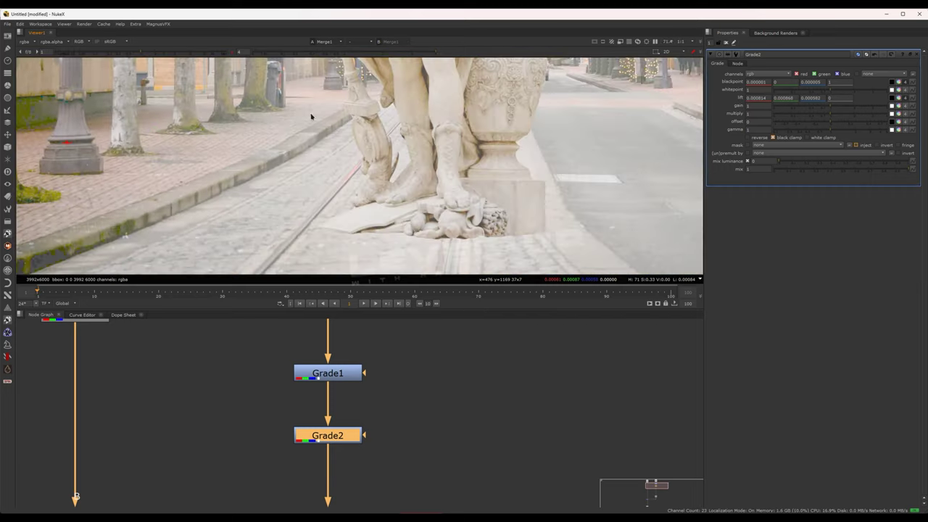
scroll(312, 116, "down", 5)
middle_click_drag(419, 240, 440, 189)
scroll(475, 156, "up", 2)
middle_click_drag(482, 154, 476, 182)
scroll(464, 200, "down", 3)
left_click_drag(256, 413, 369, 460)
left_click(355, 438)
key("d")
key("d")
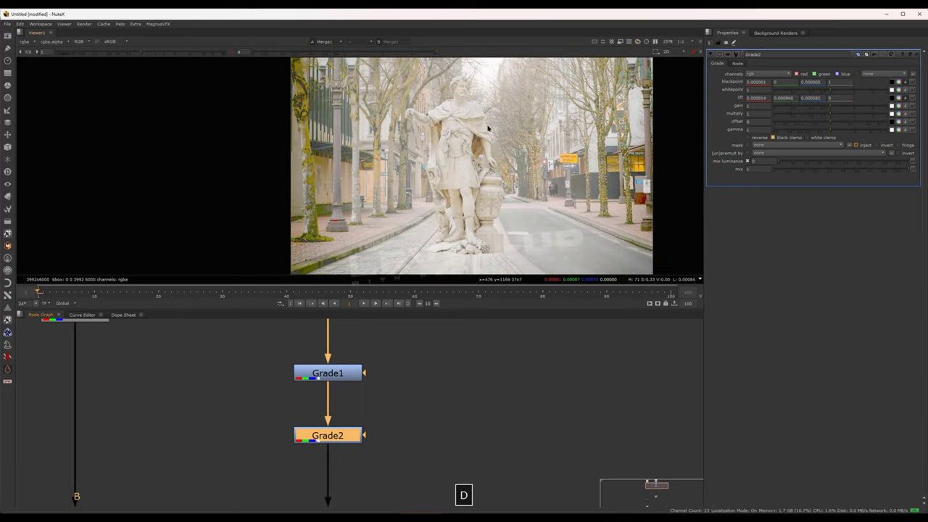
Compare the shadow beneath the cloak up close by toggling Grade2, leaving it enabled
scroll(483, 134, "up", 4)
key("d")
key("d")
key("d")
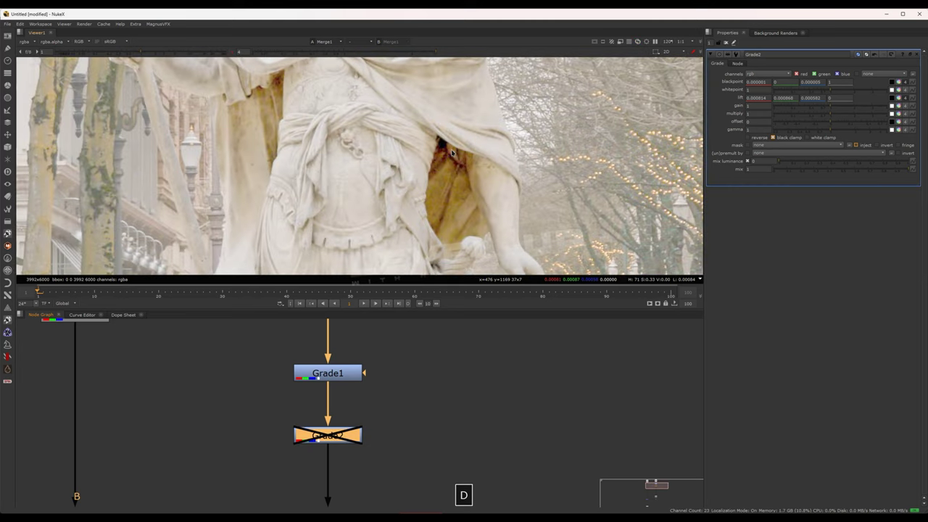
key("d")
key("d")
key("d")
Reset the viewer gamma to 1 and compare the statue's leg shadows with Grade2 off and on
left_click(231, 55)
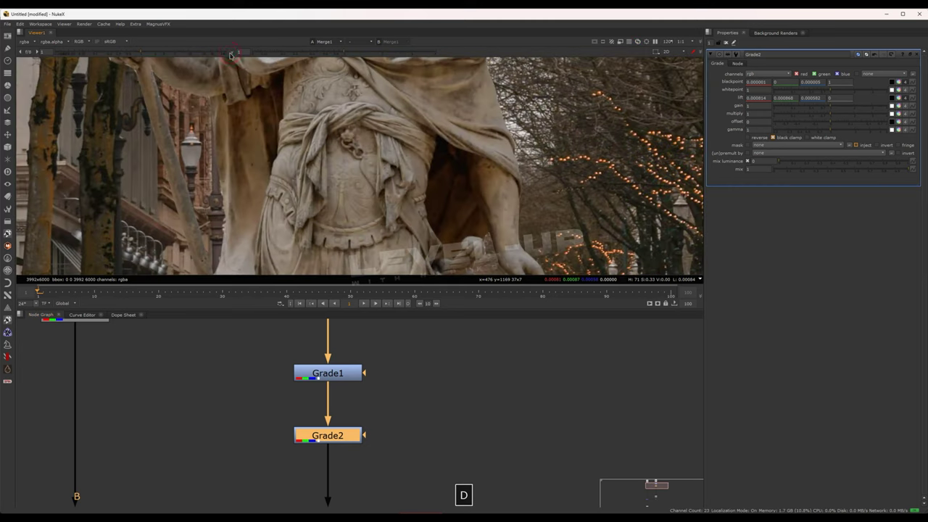
scroll(457, 166, "down", 4)
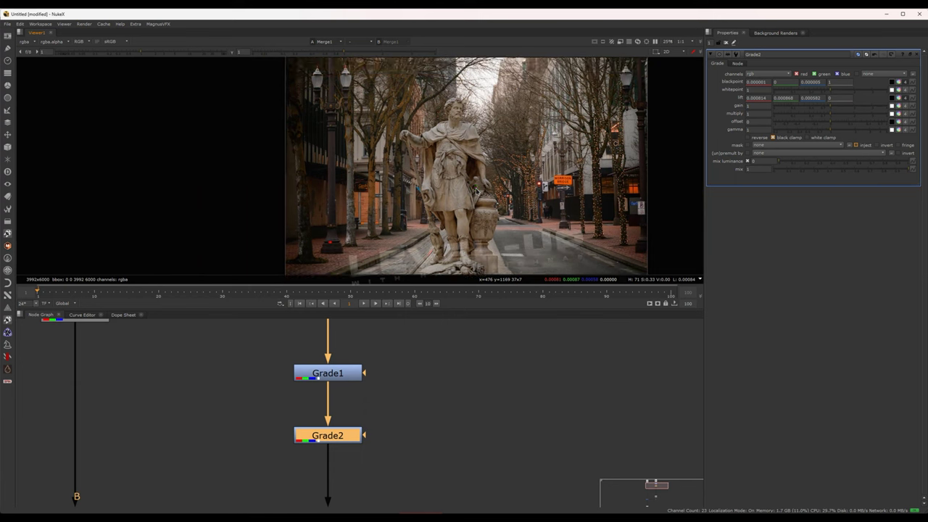
key("d")
scroll(493, 213, "up", 5)
key("d")
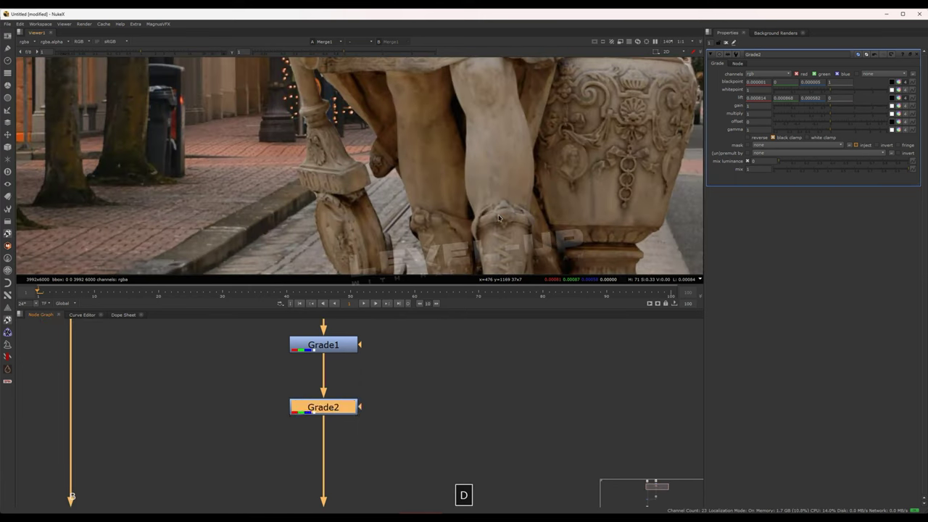
key("d")
key("d")
key("d")
key("d")
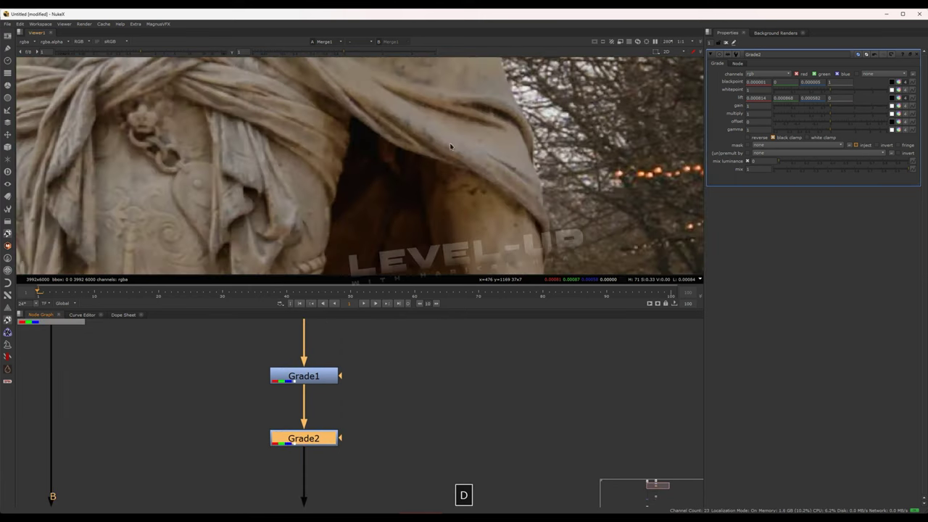
Toggle Grade2 repeatedly to compare the cloak's dark folds at normal gamma, leaving the node disabled
scroll(441, 148, "up", 3)
key("d")
key("d")
key("d")
key("d")
key("d")
scroll(437, 149, "down", 4)
scroll(437, 149, "down", 8)
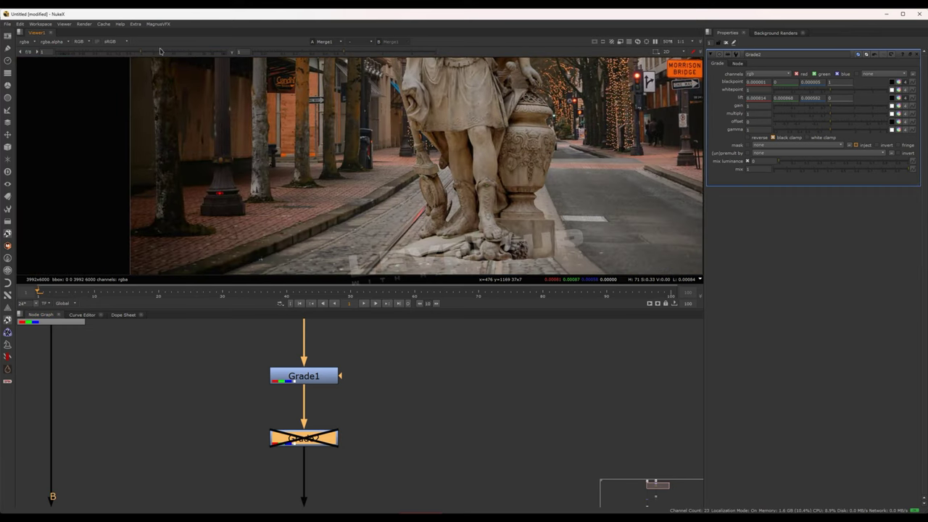
Raise the viewer gamma again and re-enable Grade2 while viewing the shadow under the cloak
left_click_drag(347, 56, 447, 60)
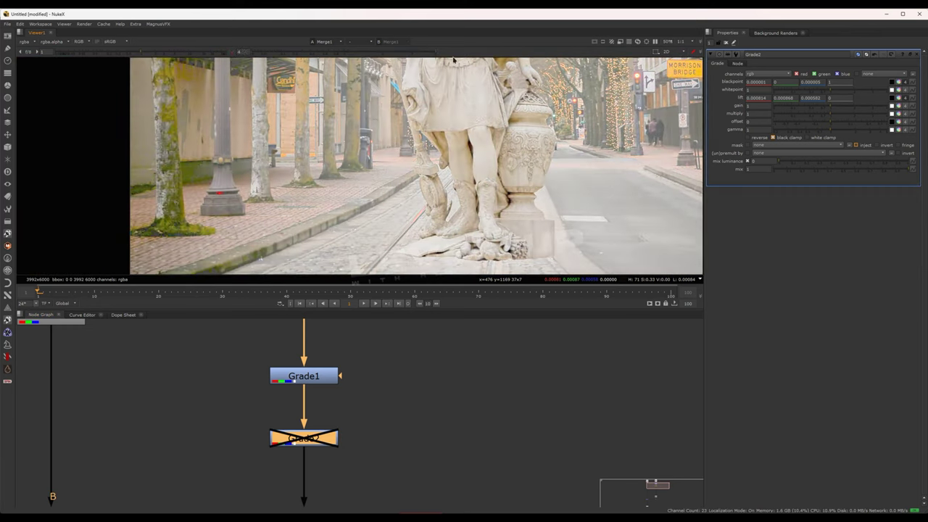
scroll(391, 142, "down", 3)
middle_click_drag(450, 74, 445, 122)
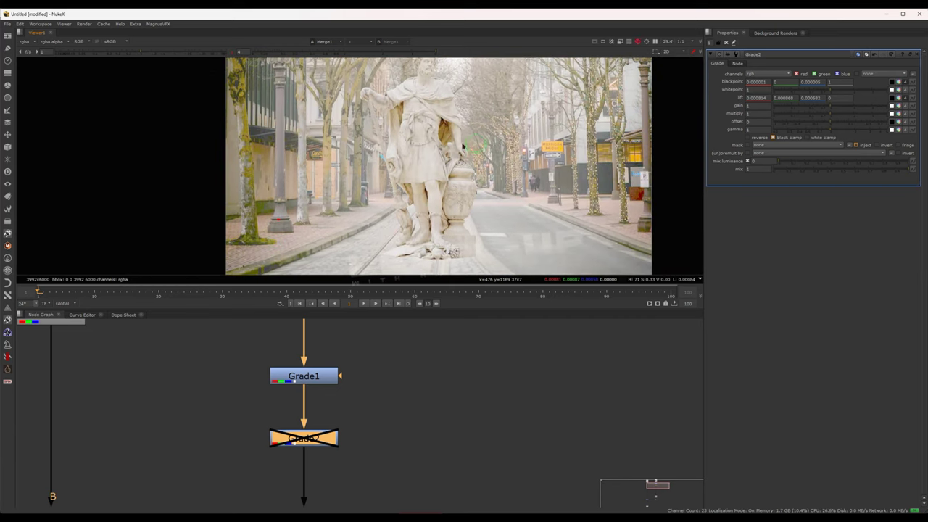
scroll(444, 123, "up", 5)
key("d")
scroll(483, 166, "down", 3)
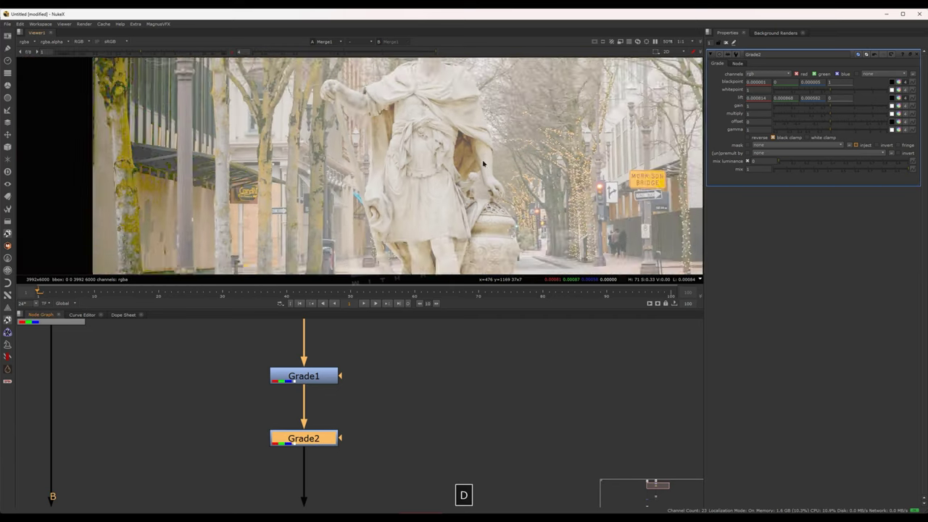
Open a floating colour picker for Grade2's lift and place it over the node graph
scroll(325, 210, "up", 5)
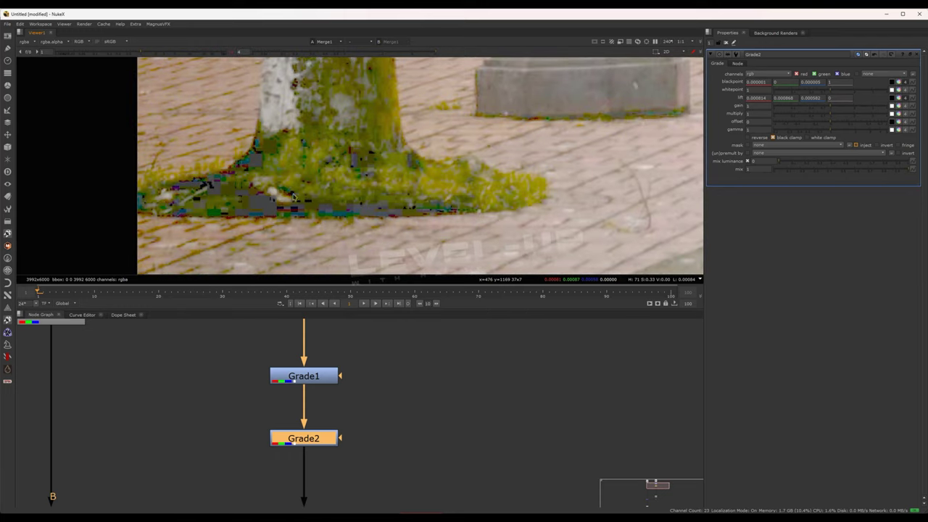
scroll(451, 157, "down", 5)
middle_click_drag(639, 130, 438, 208)
left_click_drag(251, 413, 395, 462)
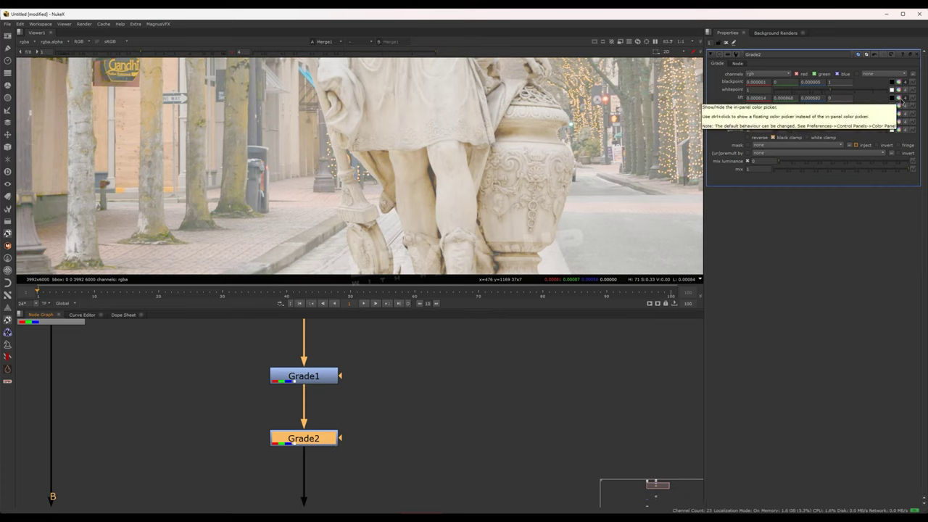
left_click(900, 98, "ctrl")
left_click_drag(682, 317, 604, 335)
Examine the colour of the shadows between the statue's legs against the dark lamp post and mossy tree bases
middle_click_drag(198, 242, 359, 155)
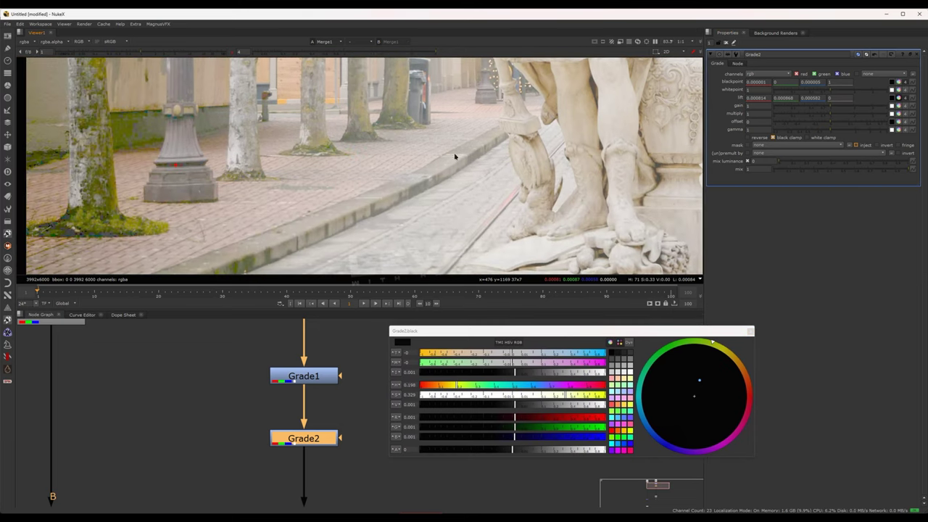
middle_click_drag(558, 125, 477, 178)
scroll(514, 142, "up", 10)
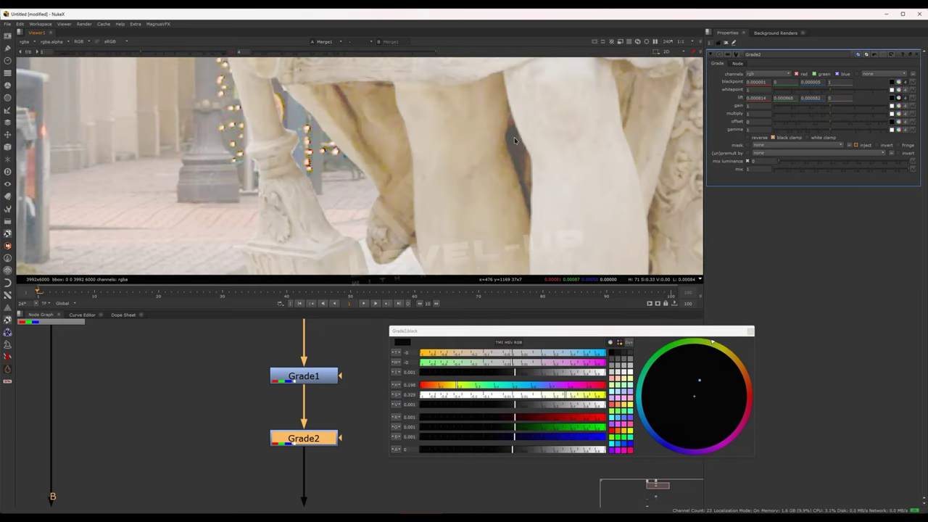
scroll(511, 136, "down", 5)
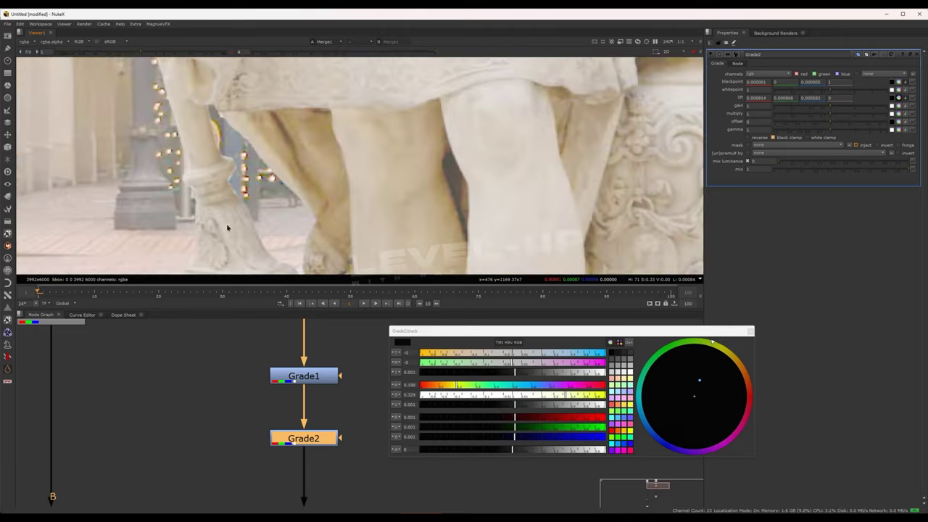
middle_click_drag(228, 226, 458, 201)
middle_click_drag(304, 210, 565, 116)
middle_click_drag(244, 256, 290, 207)
middle_click_drag(102, 247, 285, 197)
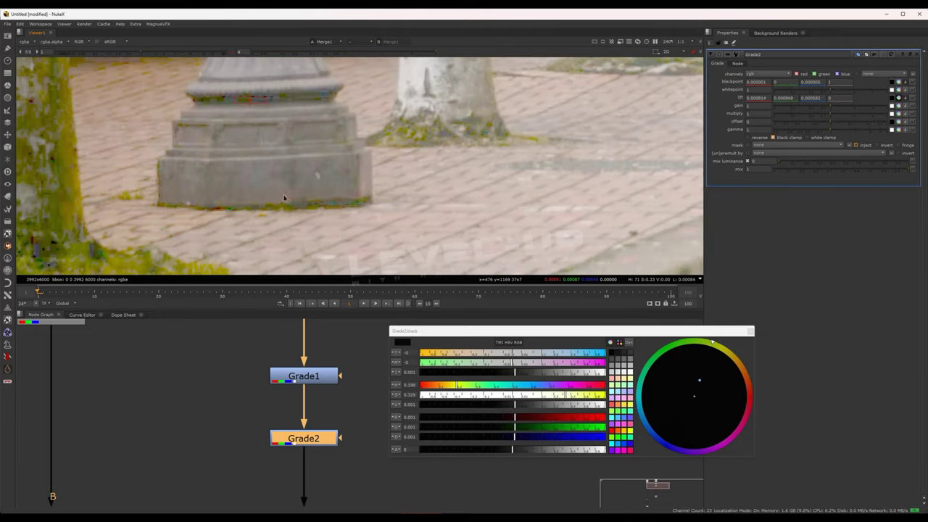
middle_click_drag(138, 220, 283, 135)
middle_click_drag(519, 67, 358, 141)
scroll(360, 136, "down", 5)
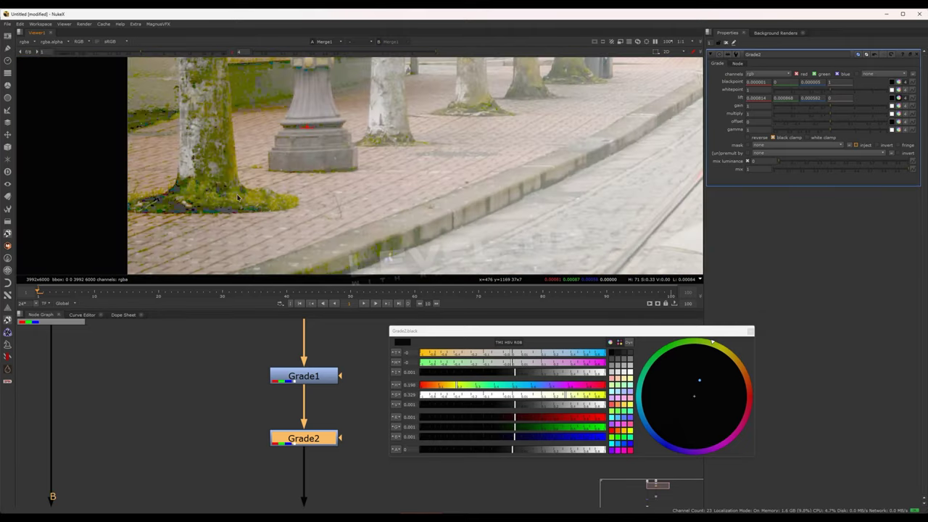
middle_click_drag(314, 177, 295, 214)
scroll(268, 154, "up", 10)
scroll(306, 183, "down", 3)
middle_click_drag(313, 270, 353, 171)
middle_click_drag(314, 268, 348, 185)
scroll(376, 152, "down", 8)
scroll(440, 162, "down", 3)
Shift Grade2's lift from magenta towards green, bringing the magenta value to about -0.001, while viewing the leg shadows
middle_click_drag(500, 145, 443, 149)
scroll(443, 149, "up", 6)
middle_click_drag(553, 98, 488, 177)
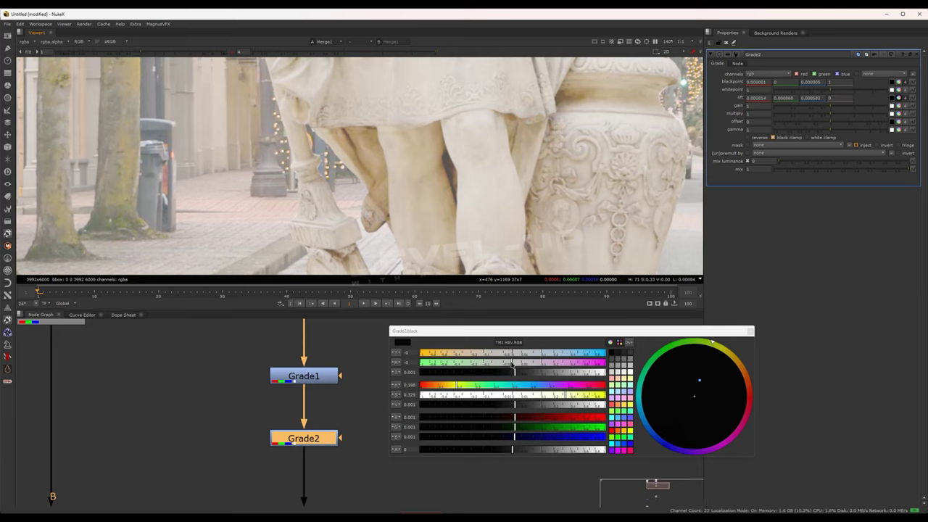
left_click_drag(512, 363, 510, 363)
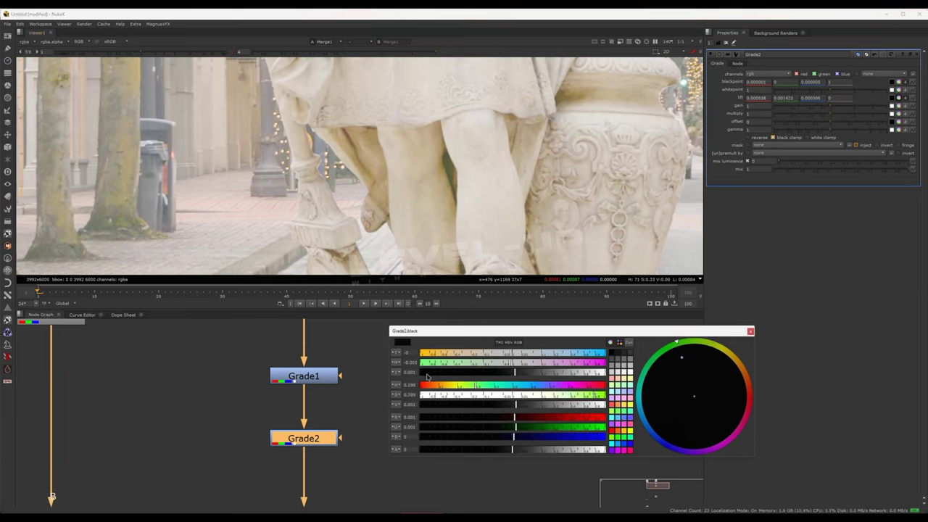
key("Down")
key("Up")
key("Up")
key("Right")
key("Down")
key("Down")
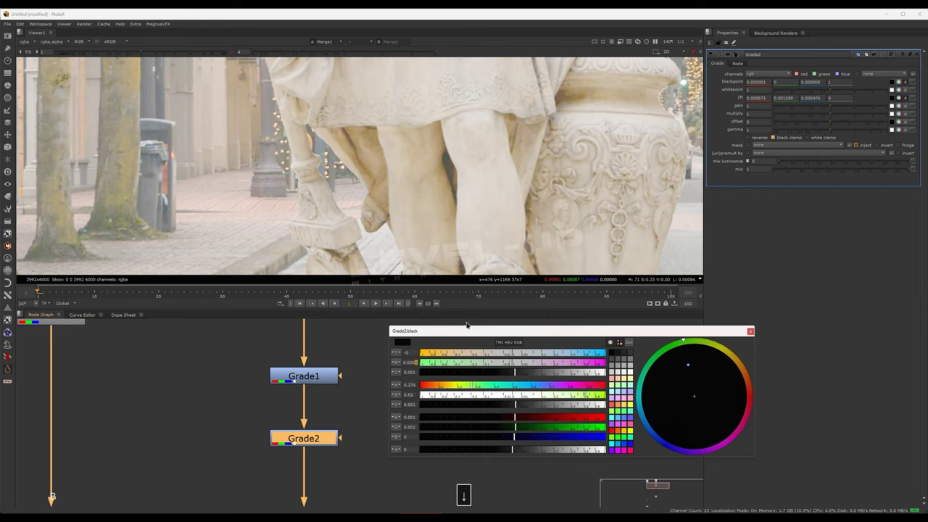
Frame the statue's lower half in the street and reset the viewer gamma to 1
scroll(417, 140, "down", 3)
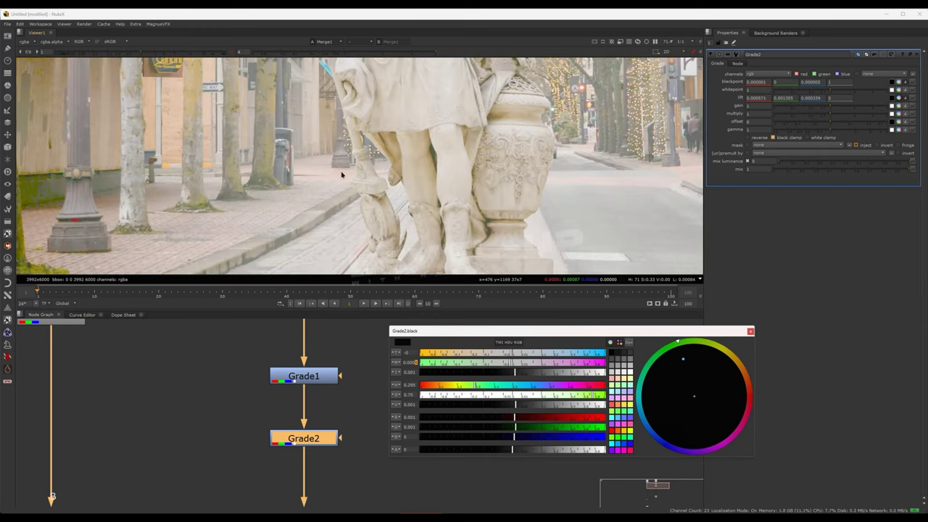
middle_click_drag(343, 174, 419, 176)
scroll(335, 188, "down", 5)
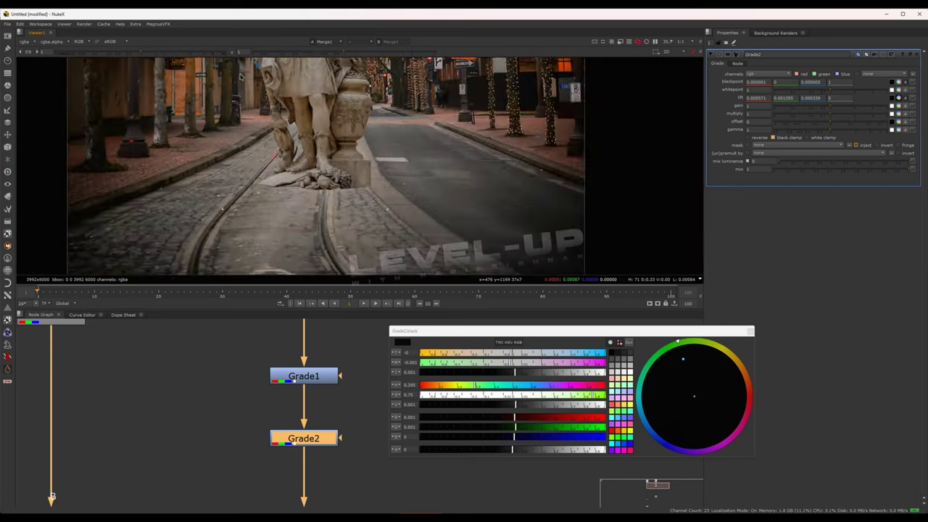
Boost the viewer gain to 64 and frame the statue's legs to expose its shadows against the street
middle_click_drag(335, 188, 375, 178)
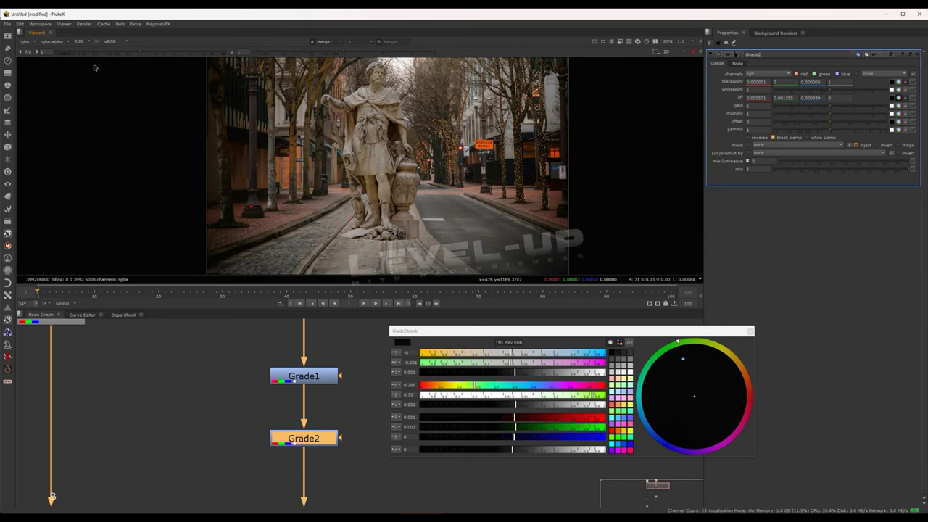
left_click_drag(144, 53, 180, 52)
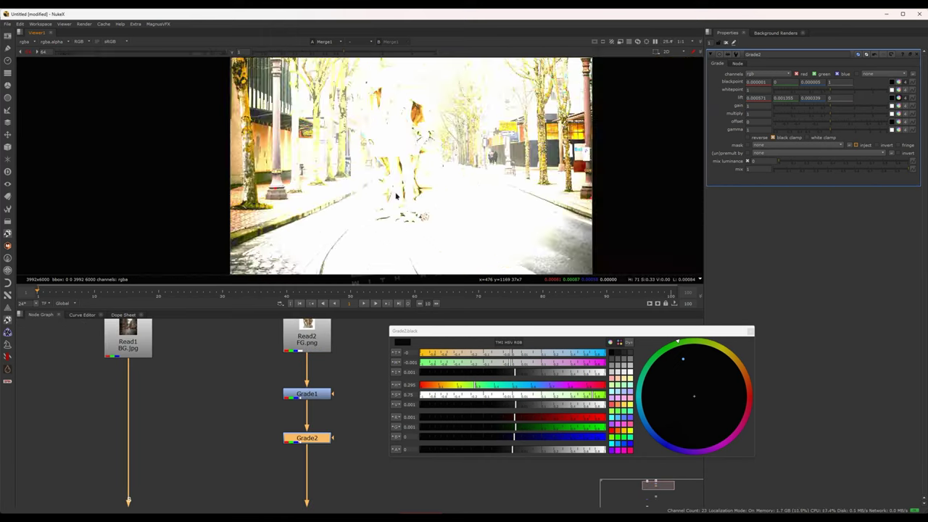
scroll(430, 162, "up", 2)
middle_click_drag(431, 162, 430, 199)
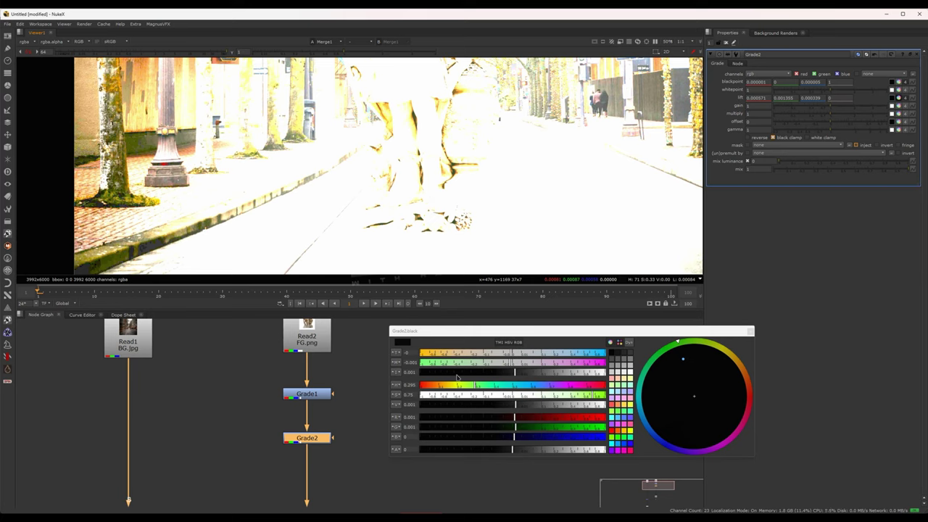
Raise the brightness value of Grade2's lift colour to 0.003 and reset the viewer gain to 1
left_click(417, 395)
key("Up")
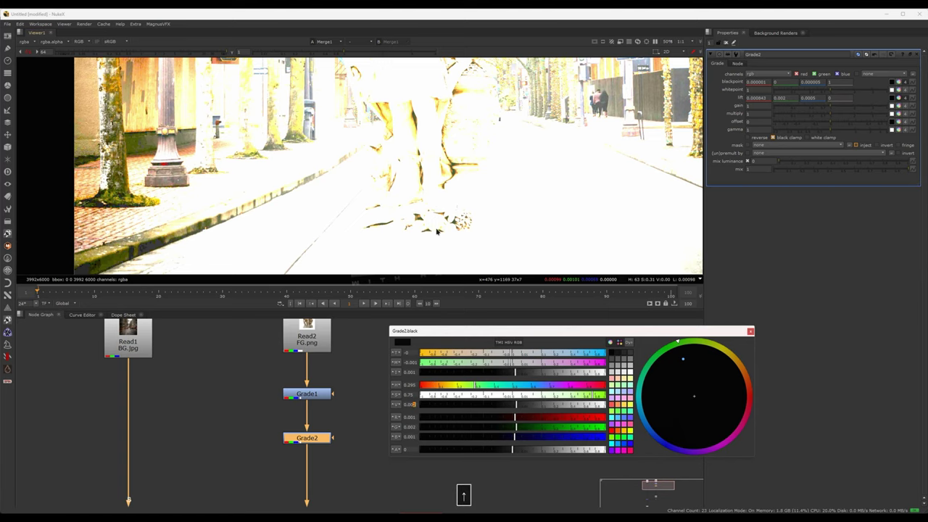
key("Up")
left_click(29, 52)
scroll(439, 228, "down", 5)
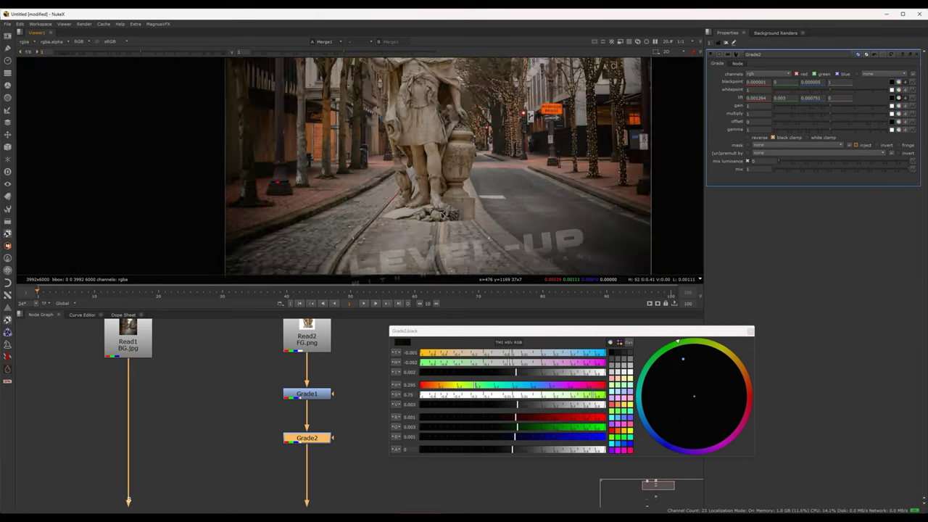
Toggle Grade1 and Grade2 off and on together to compare the statue before and after grading
middle_click_drag(297, 379, 257, 371)
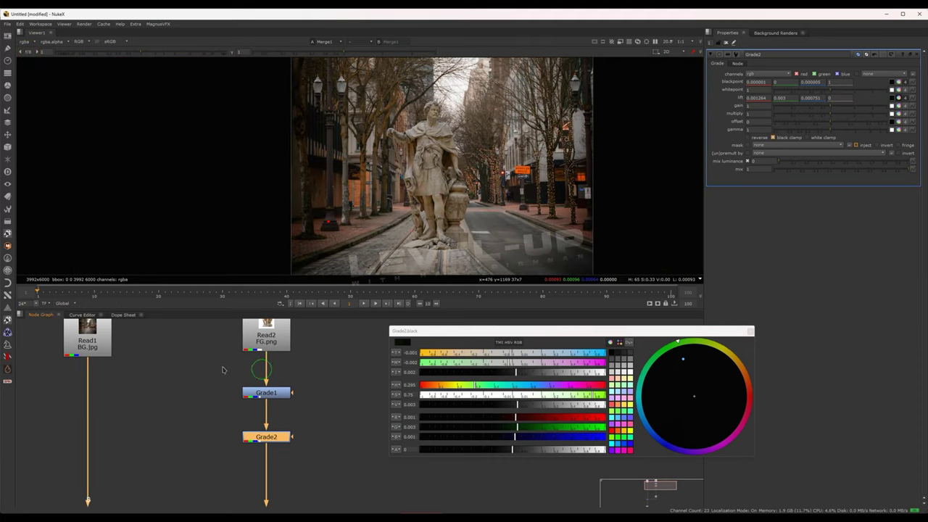
left_click_drag(221, 384, 347, 470)
key("d")
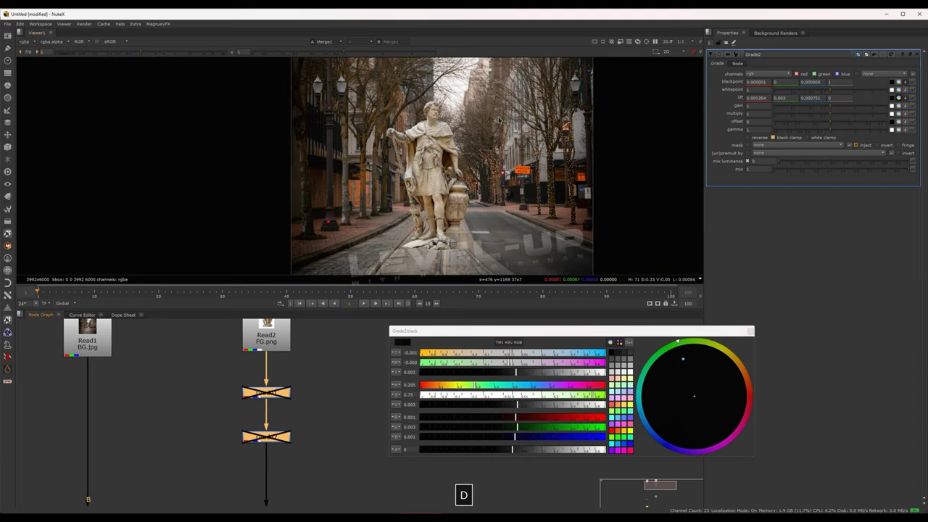
key("d")
key("d")
key("d")
key("d")
key("d")
scroll(493, 215, "down", 4)
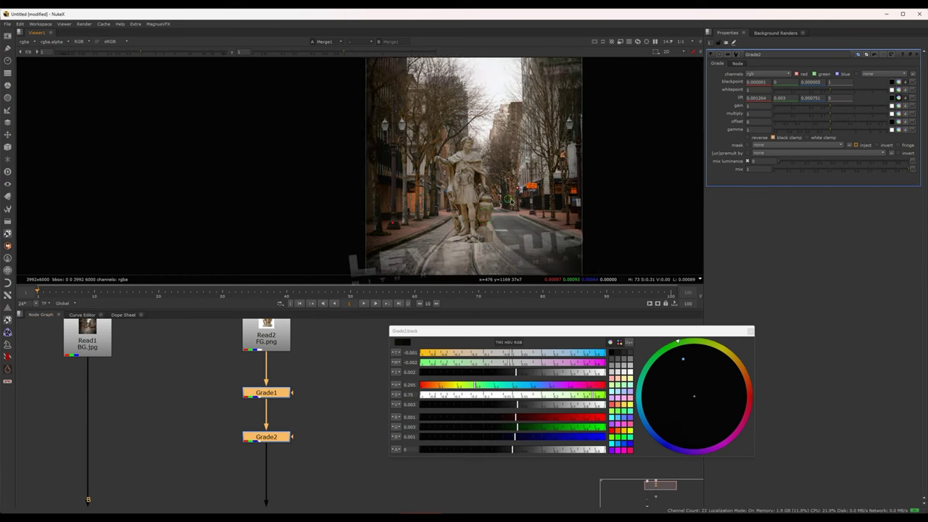
Examine how the graded statue sits in the street from both wide and close framings
scroll(448, 209, "up", 3)
middle_click_drag(434, 202, 454, 178)
scroll(420, 135, "down", 1)
middle_click_drag(372, 99, 349, 140)
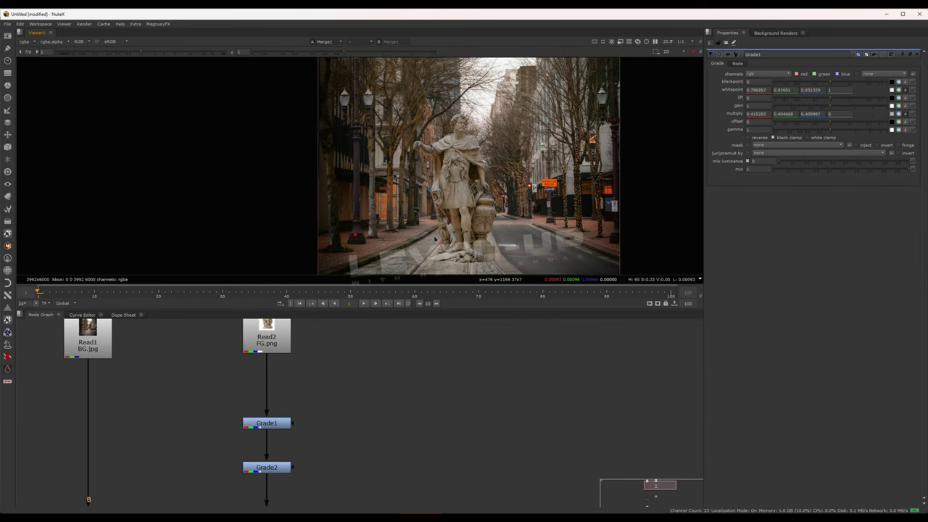
scroll(437, 181, "down", 2)
scroll(437, 182, "up", 2)
scroll(431, 170, "down", 5)
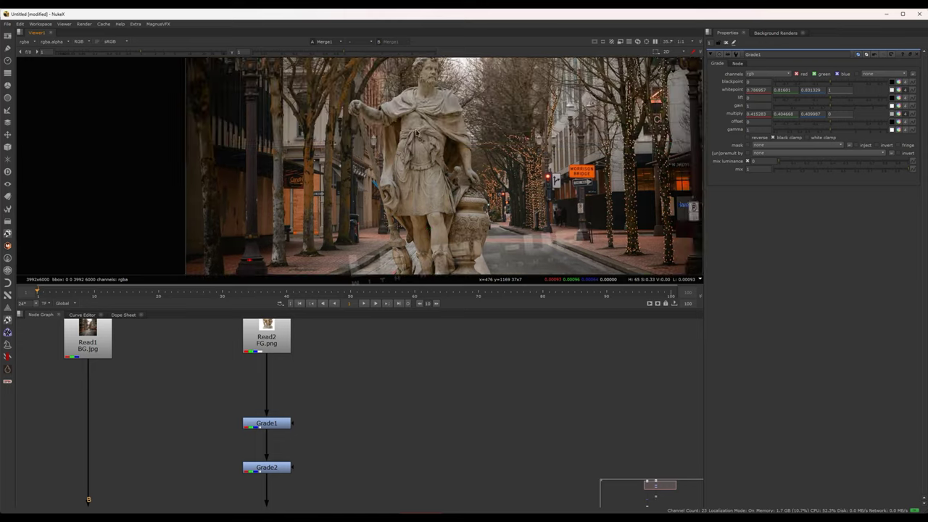
scroll(418, 155, "up", 3)
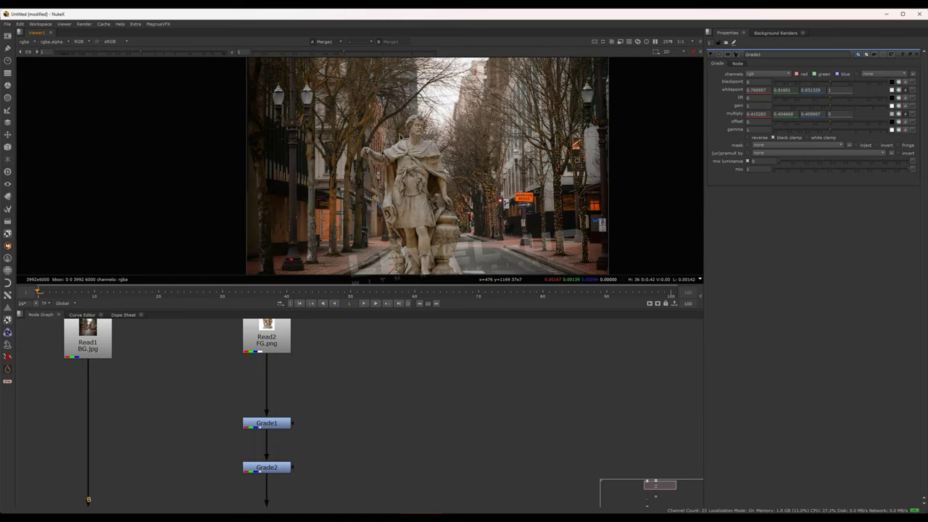
mouse_move(448, 224)
middle_mouse_down()
mouse_move(445, 196)
mouse_move(441, 222)
middle_mouse_up()
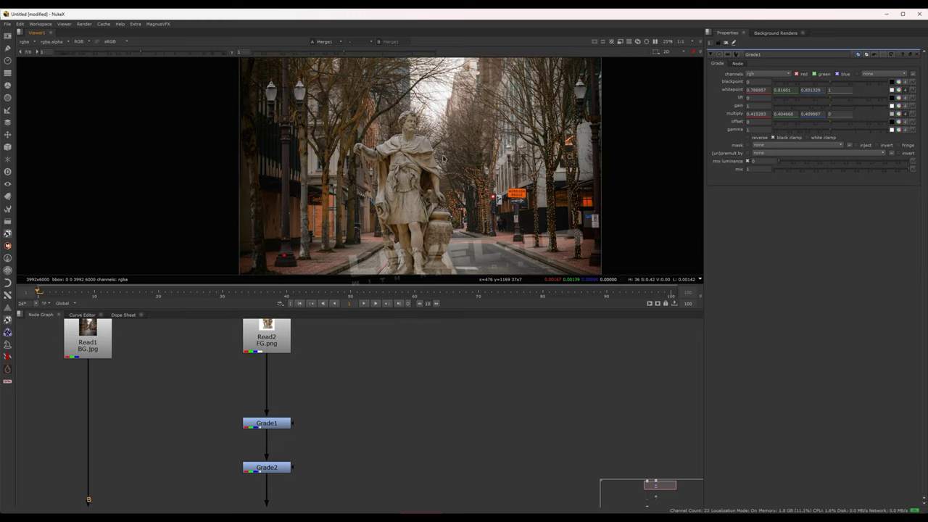
View the composite in luminance and sample the stone plinth's edge beside the pavement
key("y")
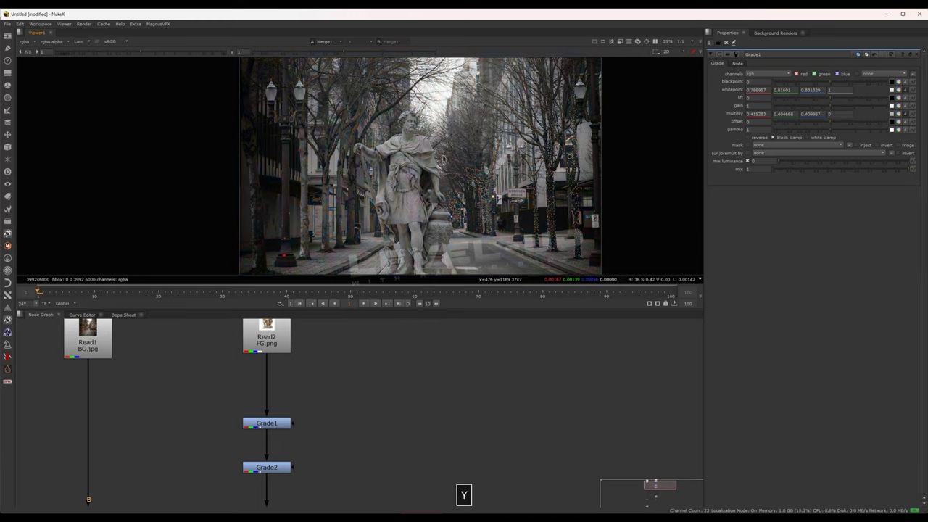
scroll(436, 207, "down", 2)
middle_click_drag(431, 236, 459, 196)
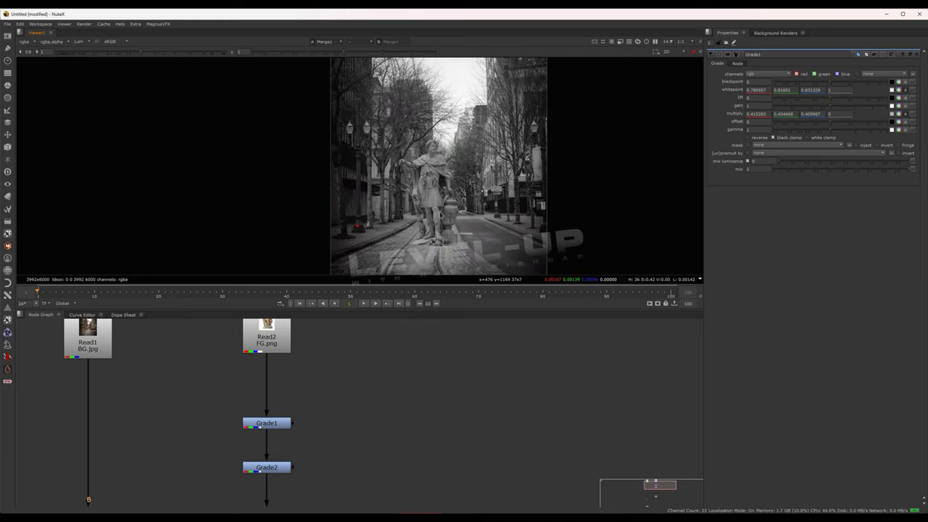
scroll(459, 193, "up", 2)
scroll(459, 193, "up", 10)
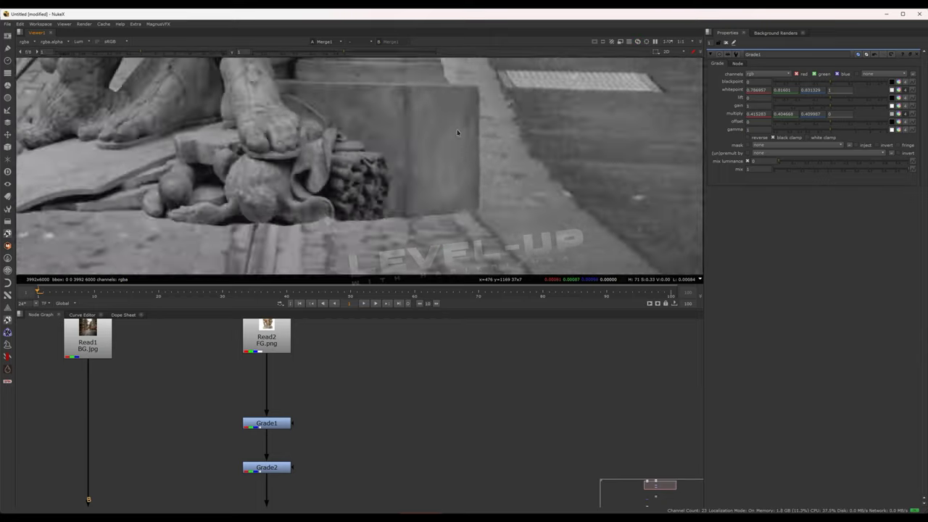
scroll(470, 116, "up", 2)
left_click(455, 81, "ctrl+shift")
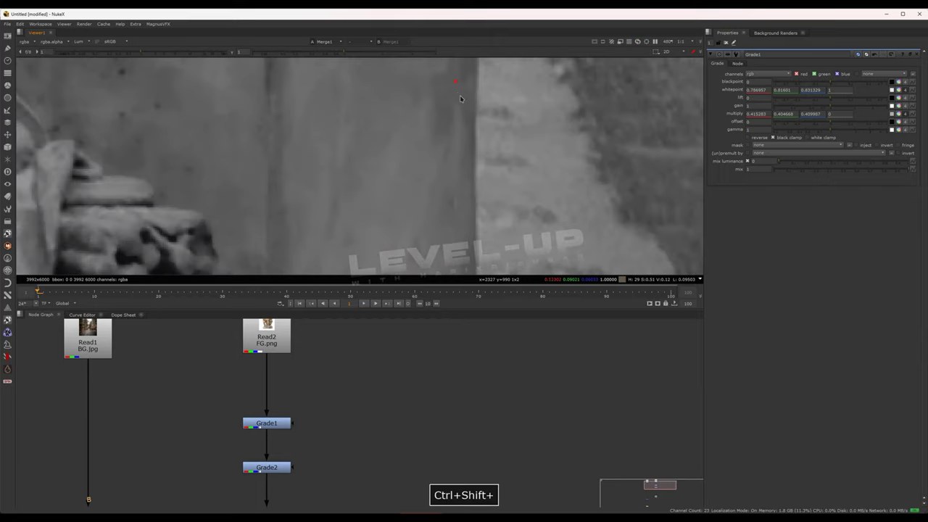
left_click(461, 95, "ctrl+shift")
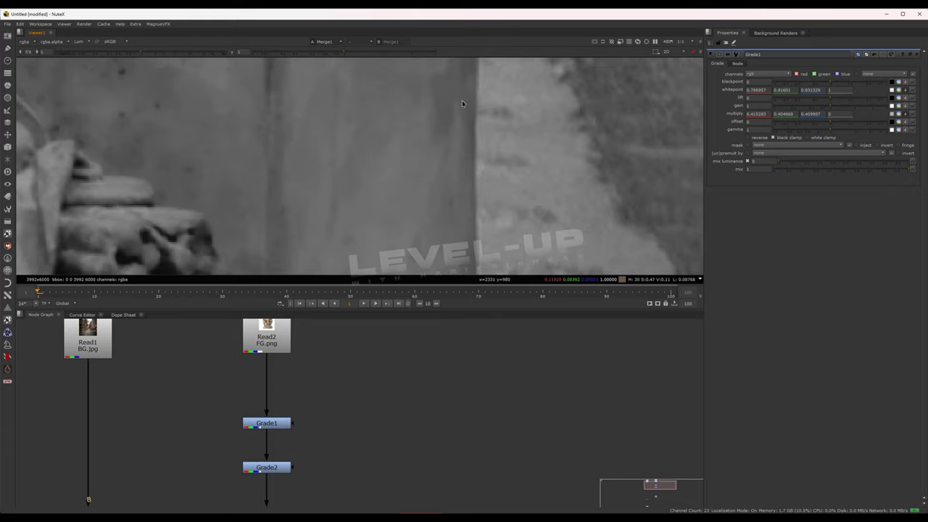
Brighten the statue by adjusting Grade1's gain to 1.3 while judging it in luminance against the street
left_click(385, 411)
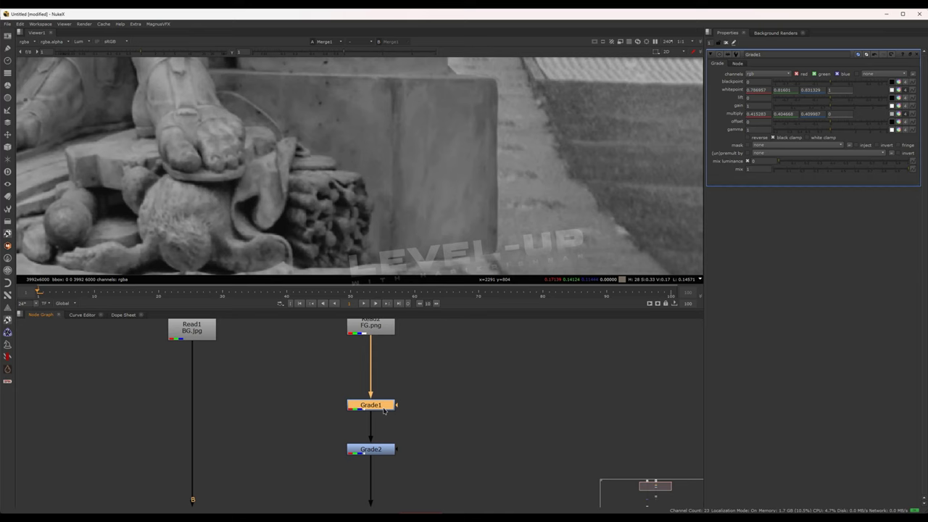
scroll(480, 182, "down", 3)
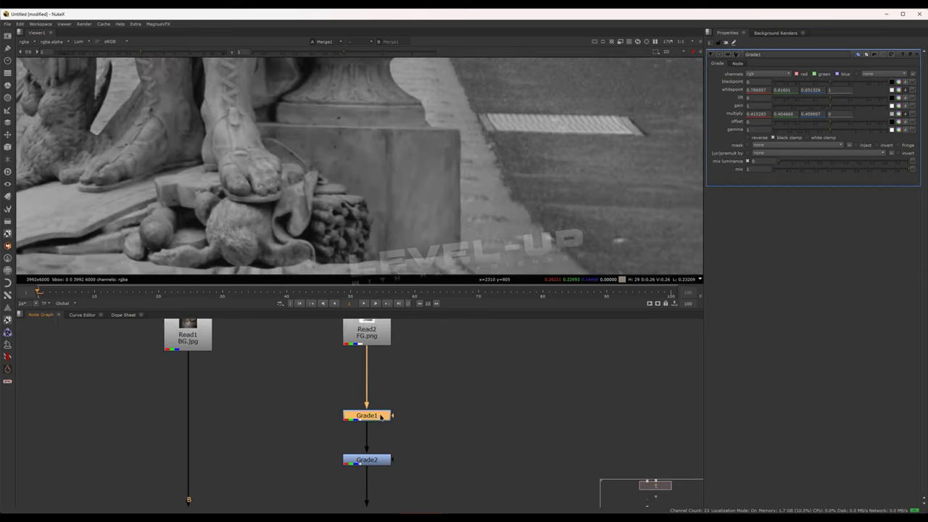
scroll(381, 416, "up", 2)
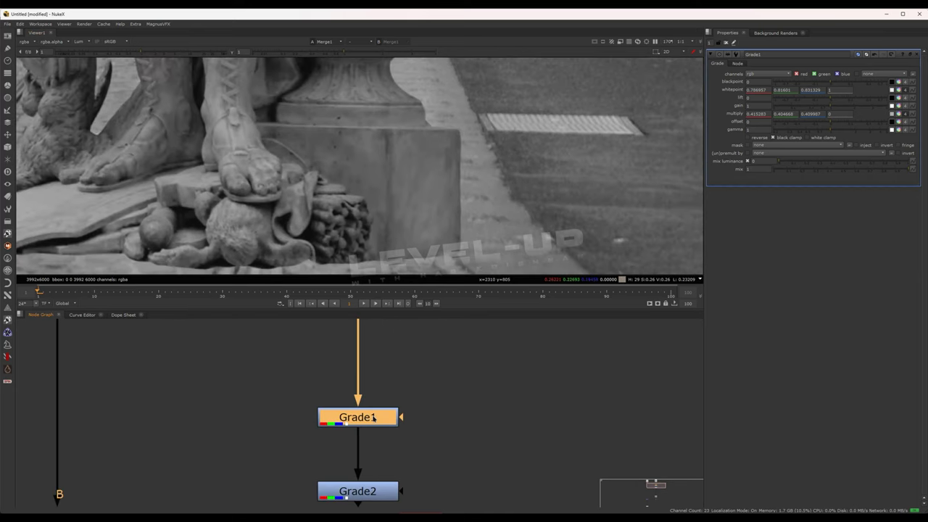
left_click(758, 106)
key("Up")
key("Up")
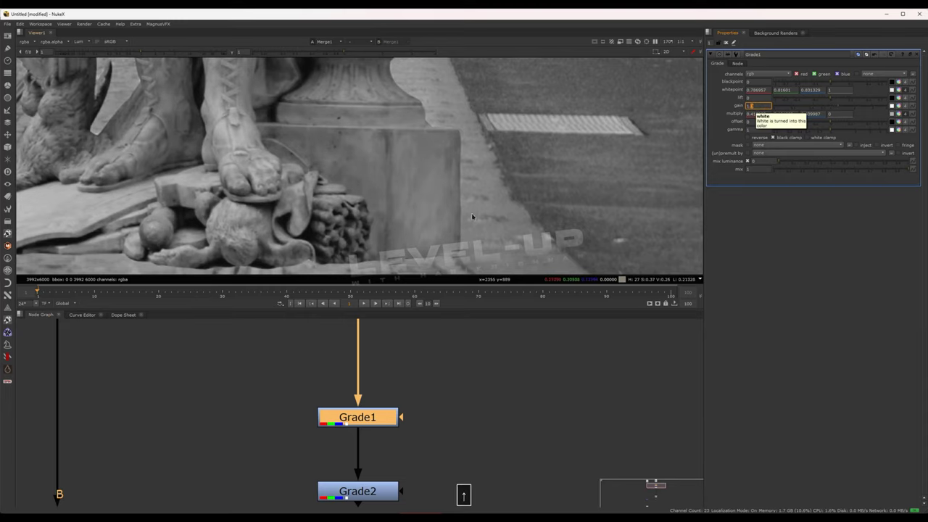
scroll(491, 182, "down", 10)
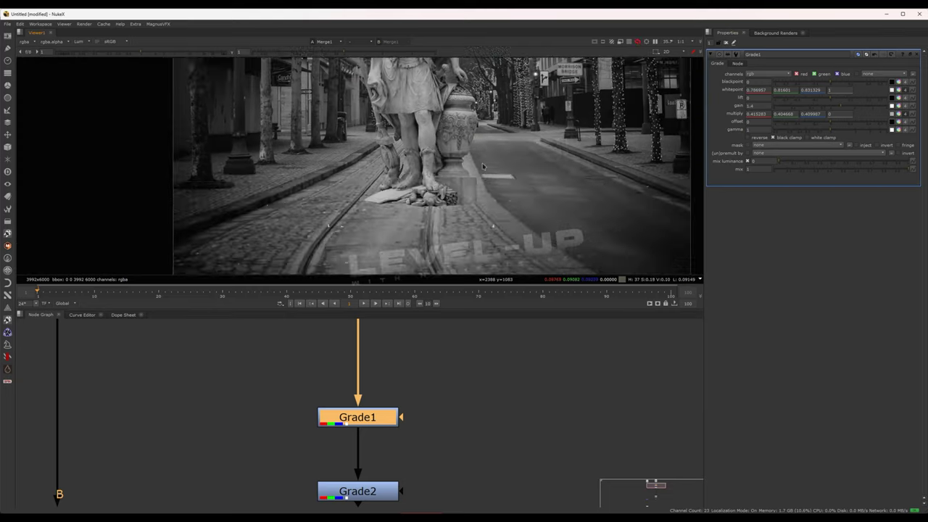
middle_click_drag(471, 220, 469, 204)
left_click(764, 105)
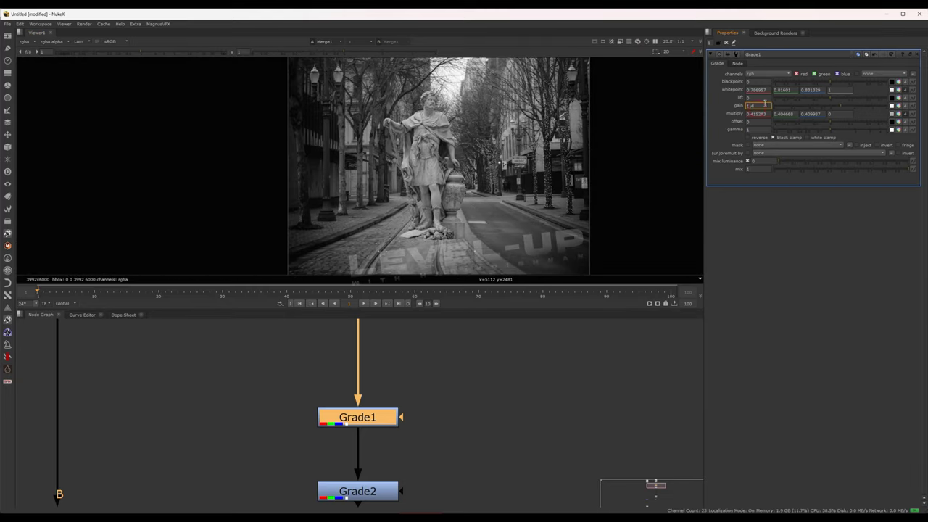
key("Left")
key("Down")
middle_click_drag(508, 145, 528, 145)
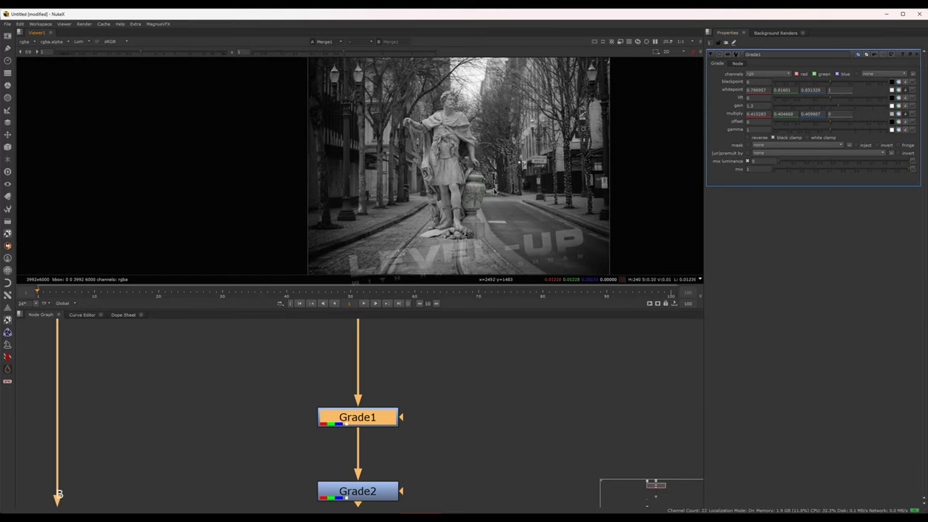
Return the viewer to full colour and examine the area where the statue's feet and base meet the cobbled street
middle_click_drag(251, 85, 220, 89)
key("y")
scroll(428, 208, "down", 2)
middle_click_drag(428, 207, 439, 203)
scroll(454, 214, "up", 3)
scroll(411, 246, "up", 7)
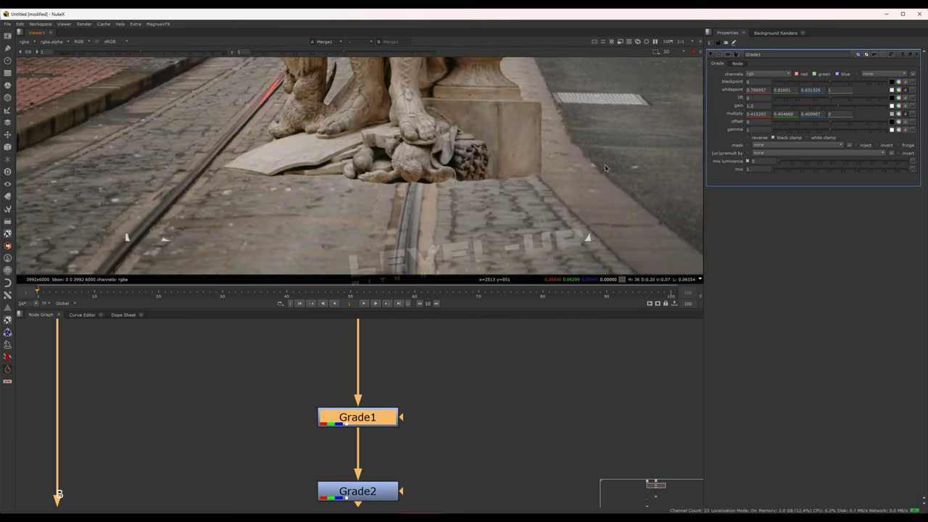
left_click_drag(476, 185, 624, 212)
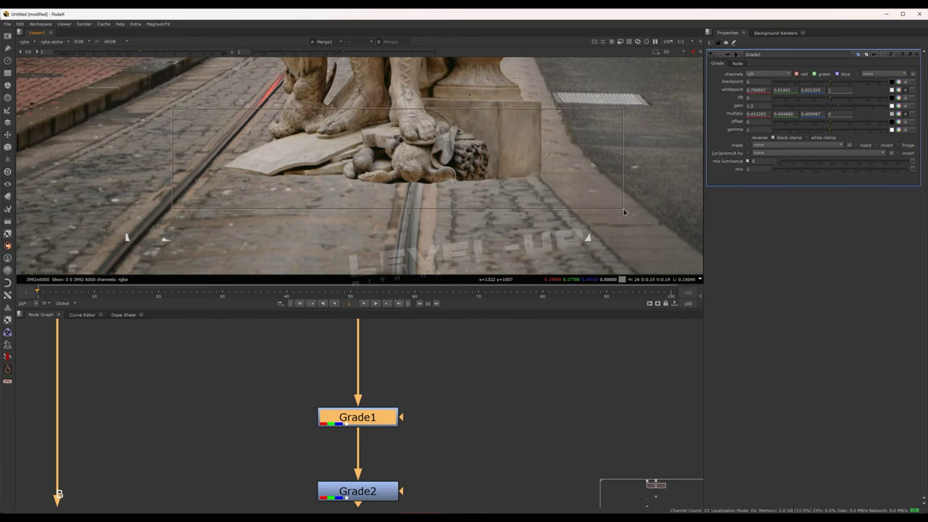
scroll(232, 172, "down", 4)
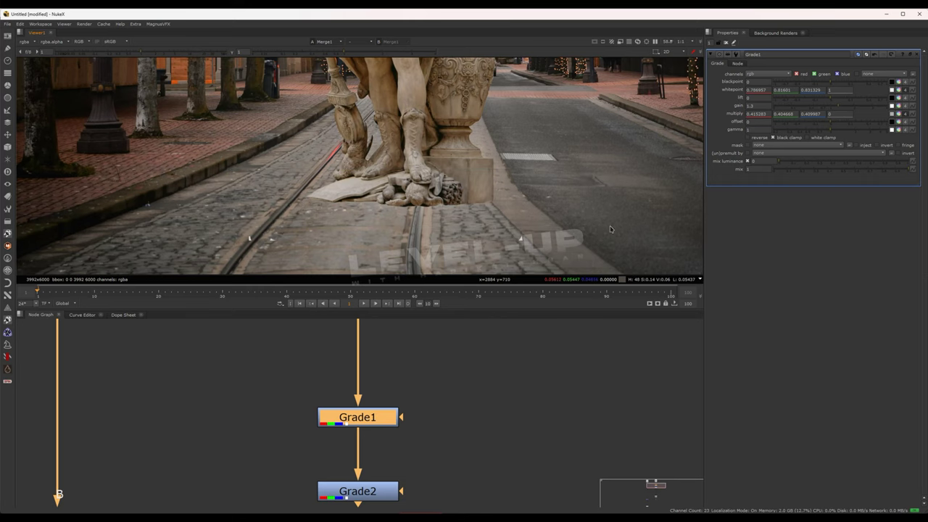
middle_click_drag(610, 229, 555, 244)
scroll(416, 446, "down", 3)
Move the Grade2 node farther below Grade1 in the node graph
middle_click_drag(399, 484, 413, 409)
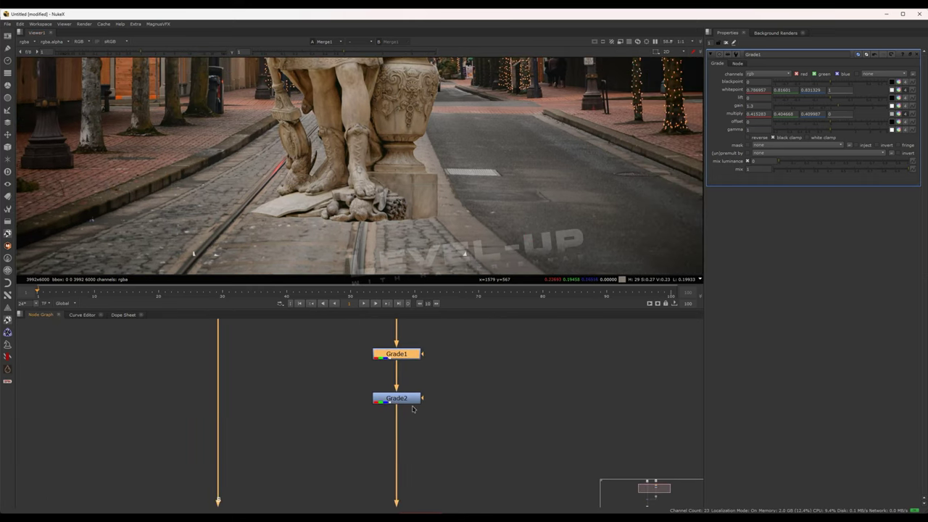
left_click_drag(411, 399, 409, 433)
scroll(404, 196, "down", 2)
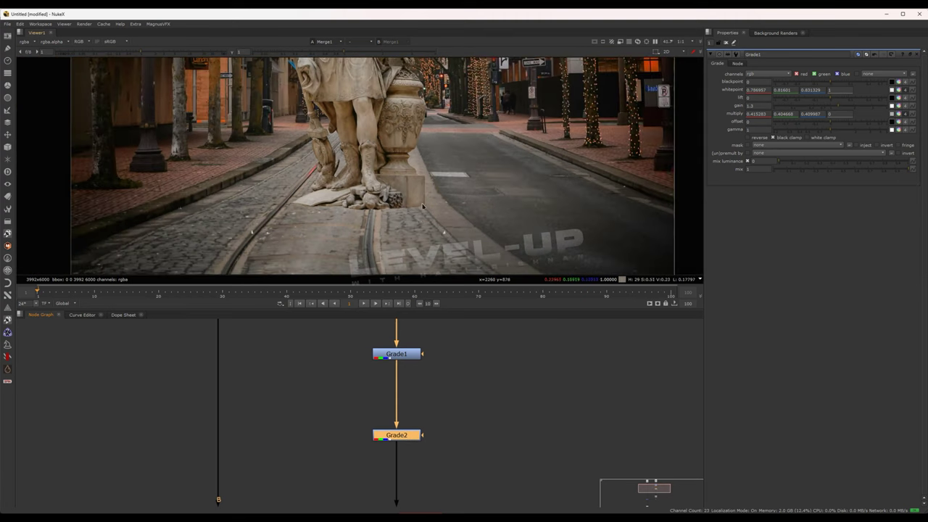
Examine the brightened statue and urn against the surrounding trees, pavement and road
middle_click_drag(411, 147, 405, 182)
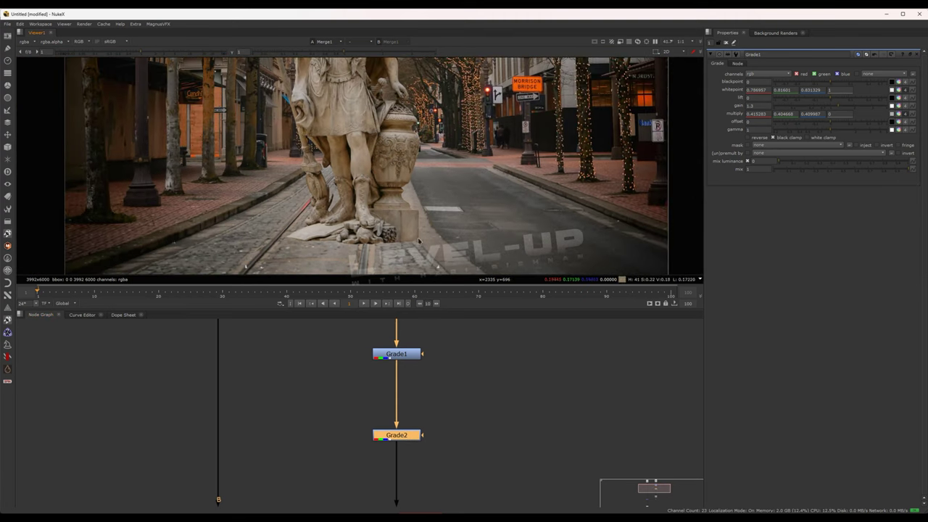
middle_click_drag(520, 181, 535, 274)
middle_click_drag(426, 109, 508, 129)
middle_click_drag(526, 270, 494, 172)
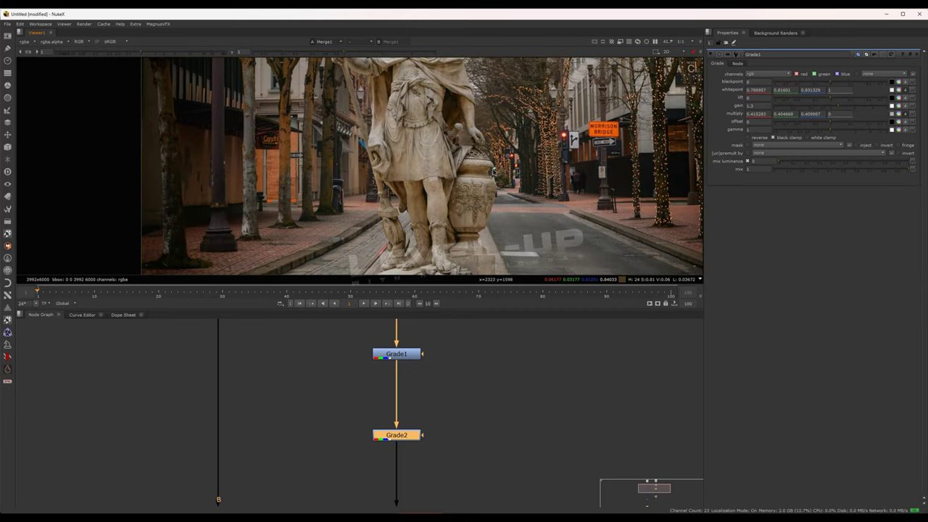
scroll(493, 171, "up", 3)
scroll(493, 188, "down", 4)
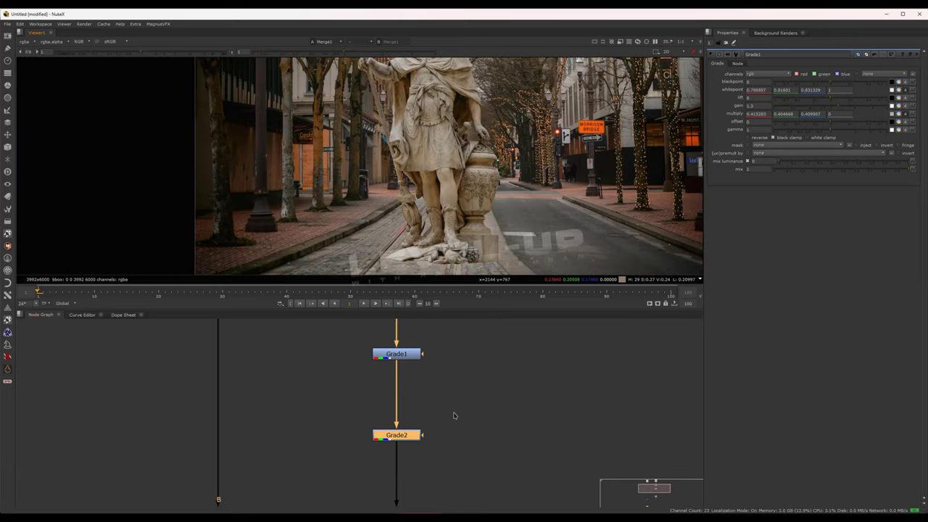
Move the Grade2 node back up close beneath Grade1 in the node graph
mouse_move(455, 416)
middle_mouse_down()
mouse_move(450, 384)
mouse_move(448, 399)
middle_mouse_up()
scroll(444, 395, "down", 2)
left_click_drag(414, 403, 412, 381)
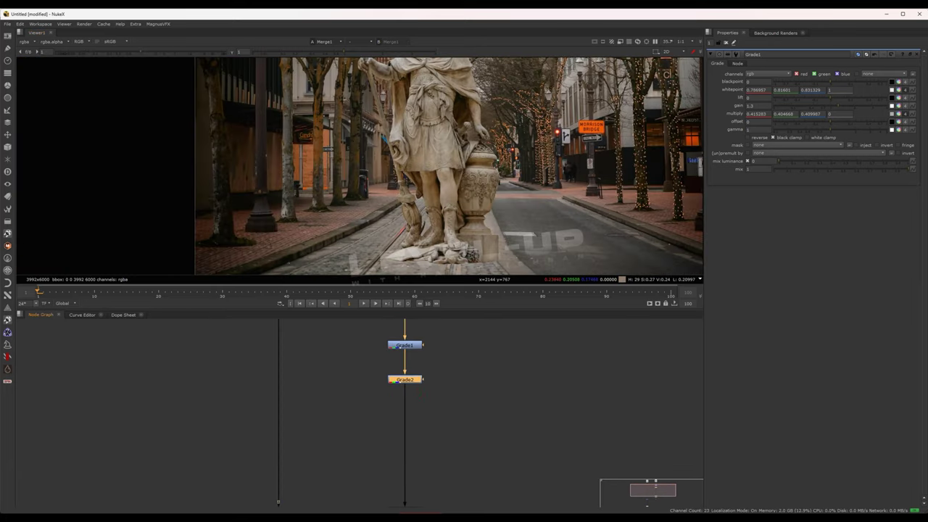